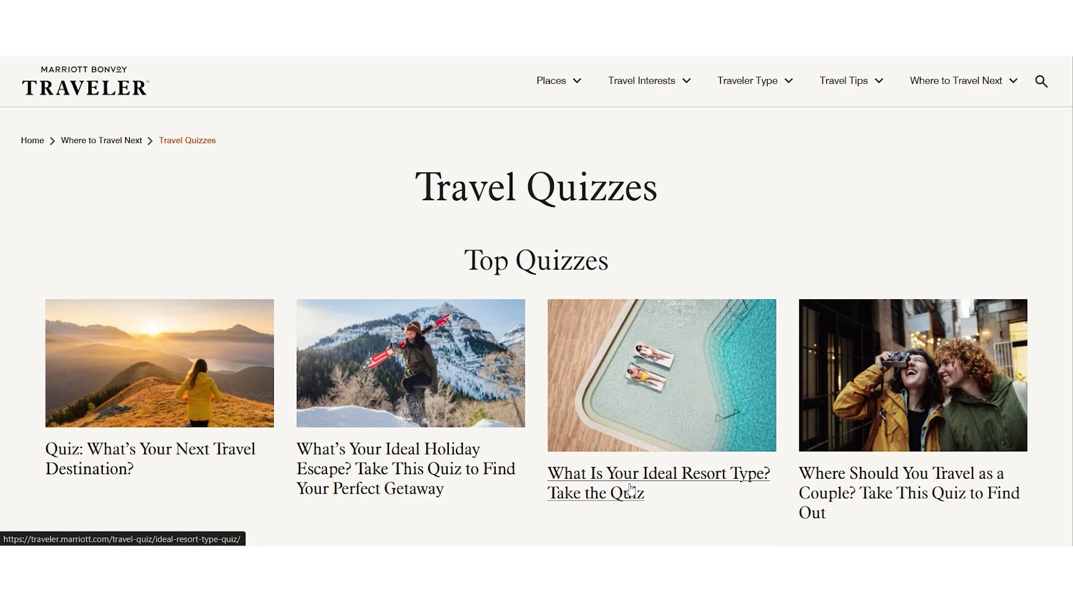
Step: Open "Quiz: What's Your Next Travel Destination?" from the top quizzes and start it
scroll(883, 498, "down", 15)
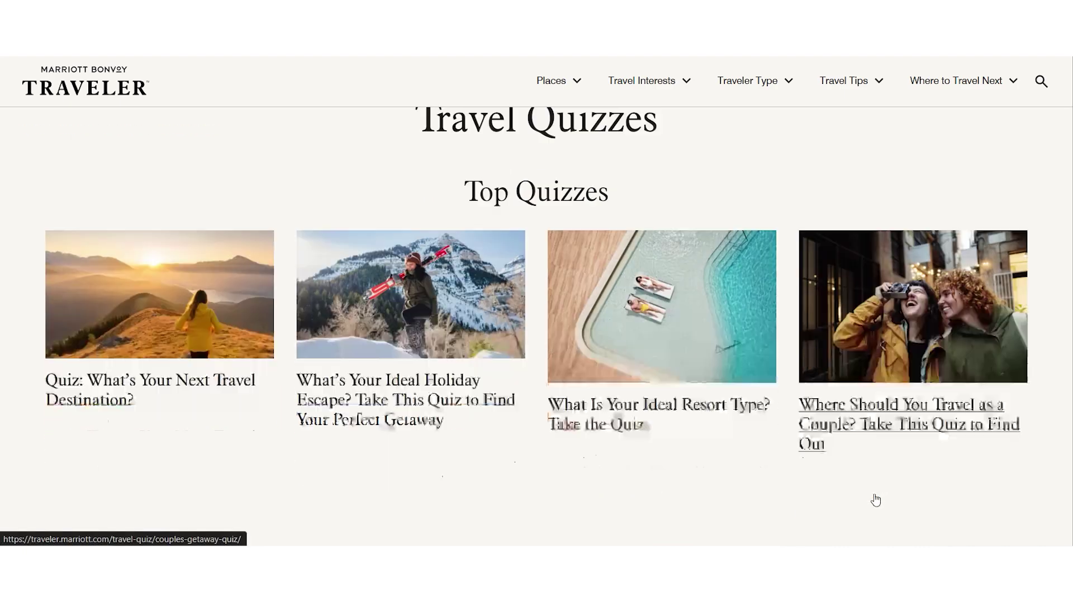
scroll(400, 364, "up", 15)
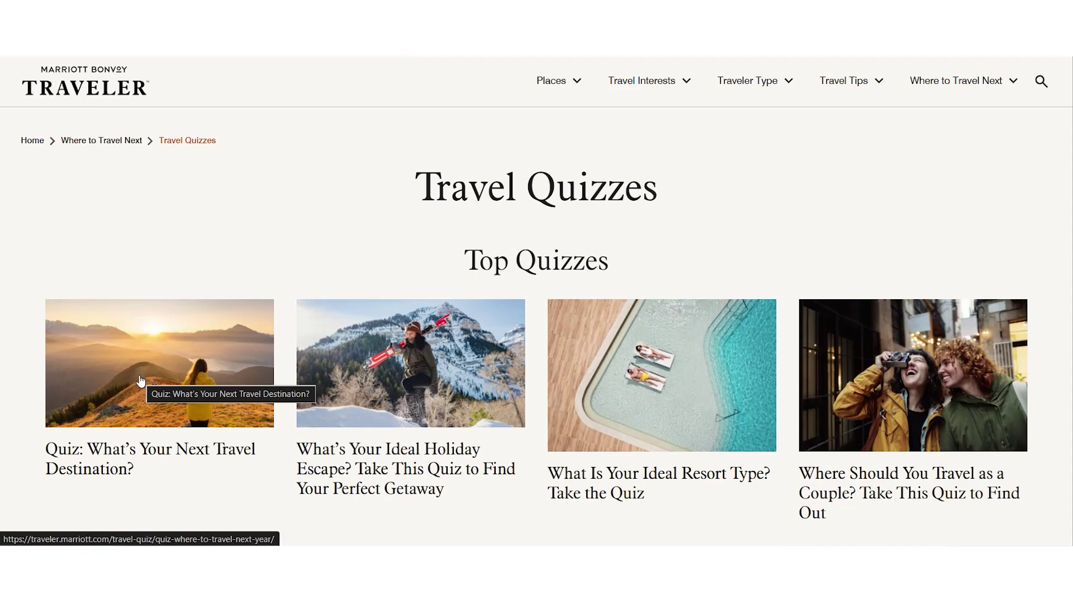
left_click(140, 380)
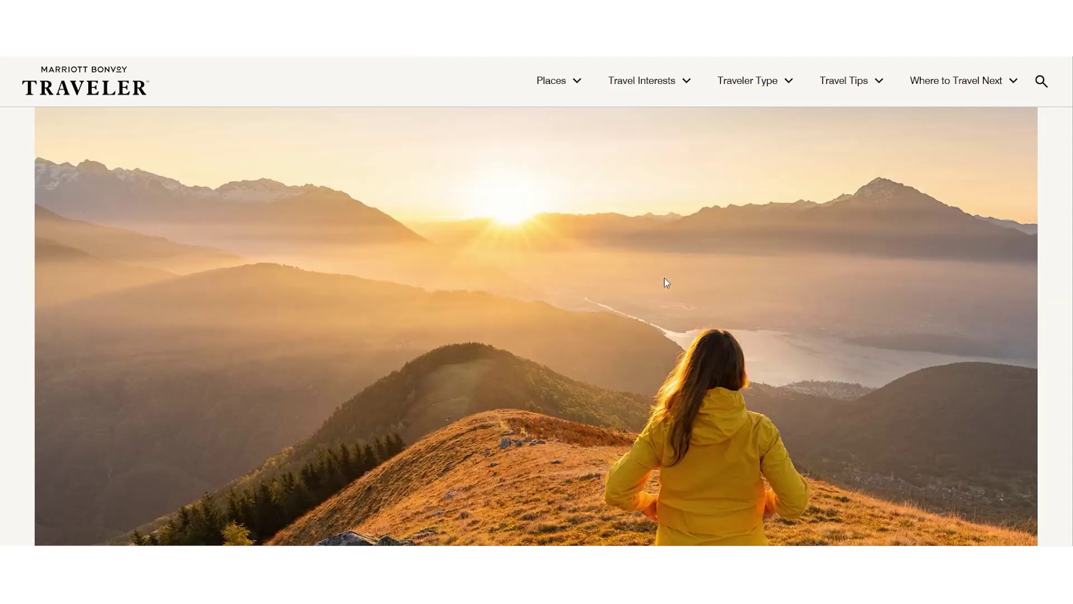
scroll(664, 277, "down", 10)
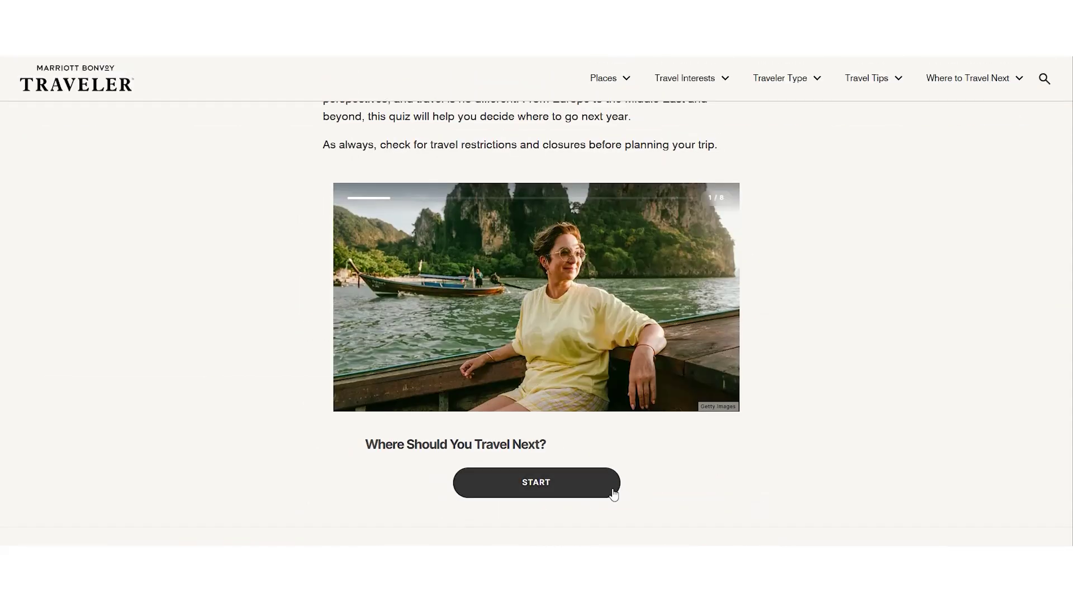
left_click(563, 495)
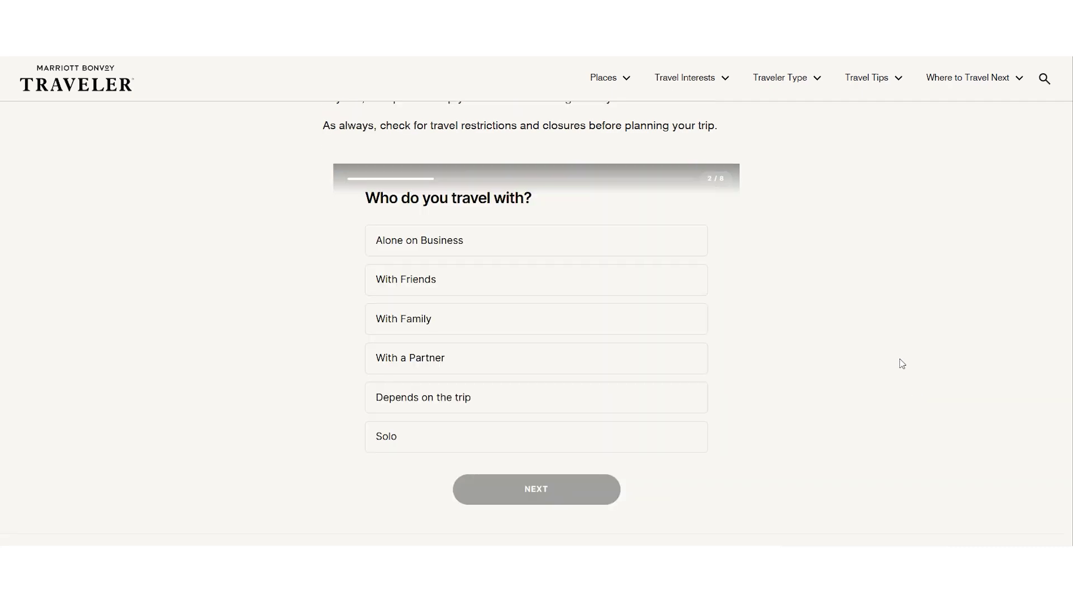
Step: Answer the travel companion question with "With Friends" and the kind-of-trip question with "Outdoor adventures"
left_click(614, 286)
left_click(503, 490)
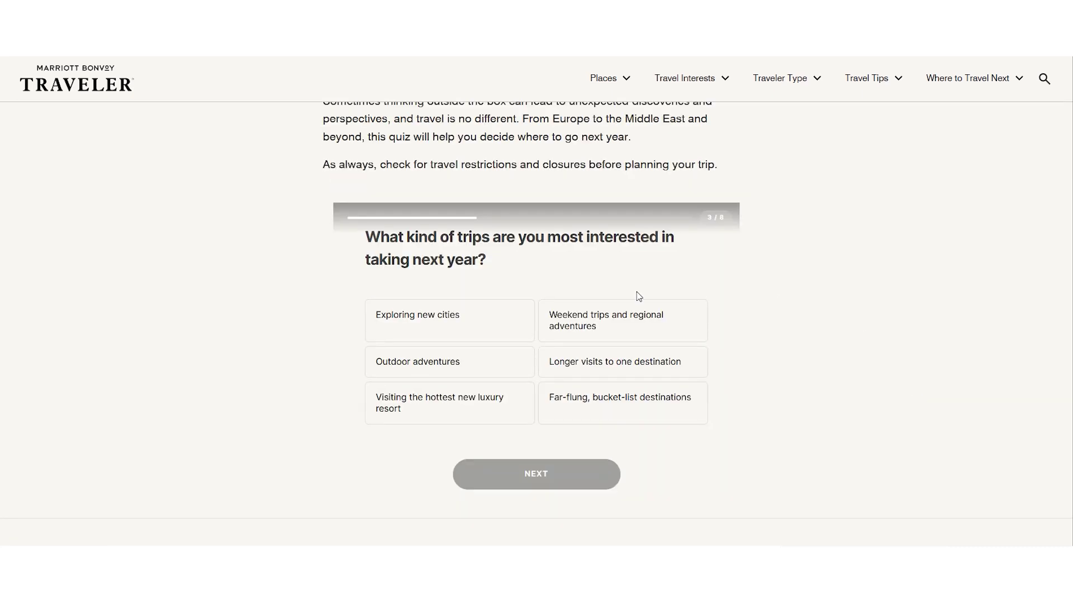
left_click(527, 367)
left_click(534, 478)
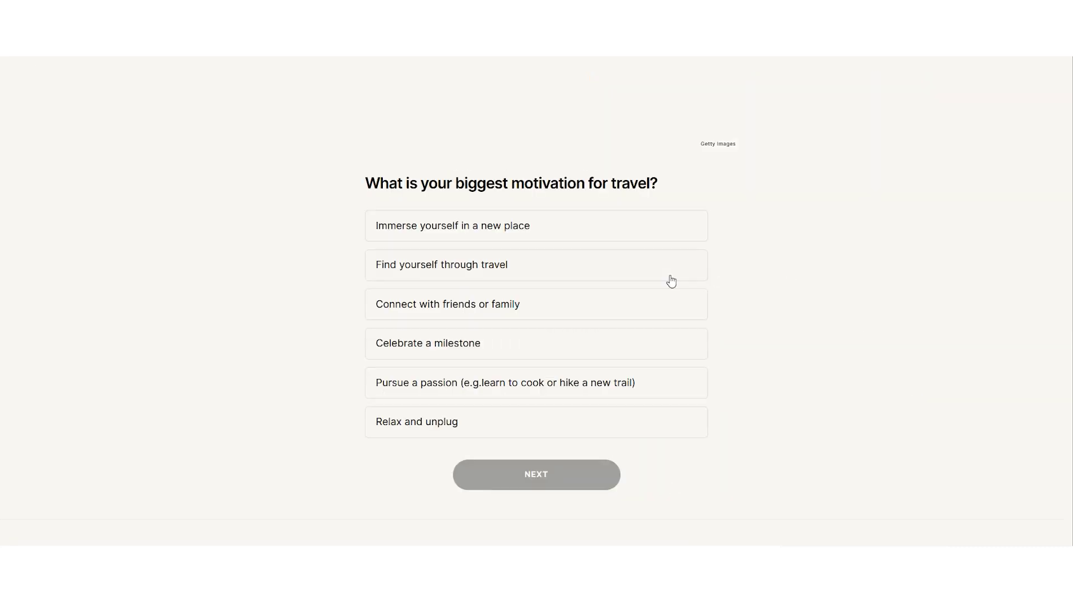
Step: Choose "Connect with friends or family" as the travel motivation and "Hiking the Inka Trail to Macchu Picchu" as the most appealing activity
left_click(546, 307)
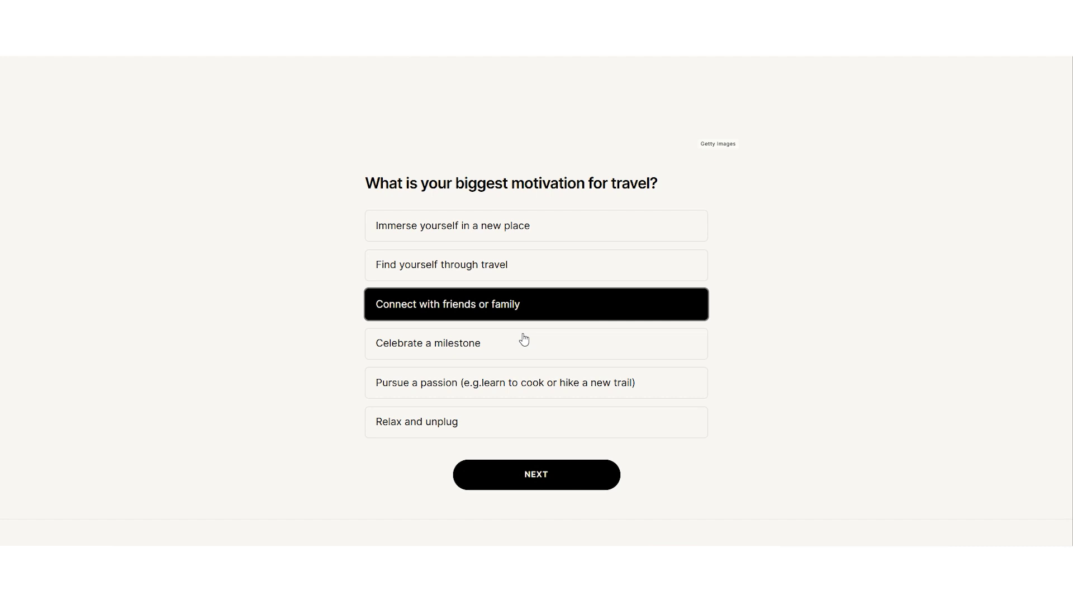
left_click(522, 479)
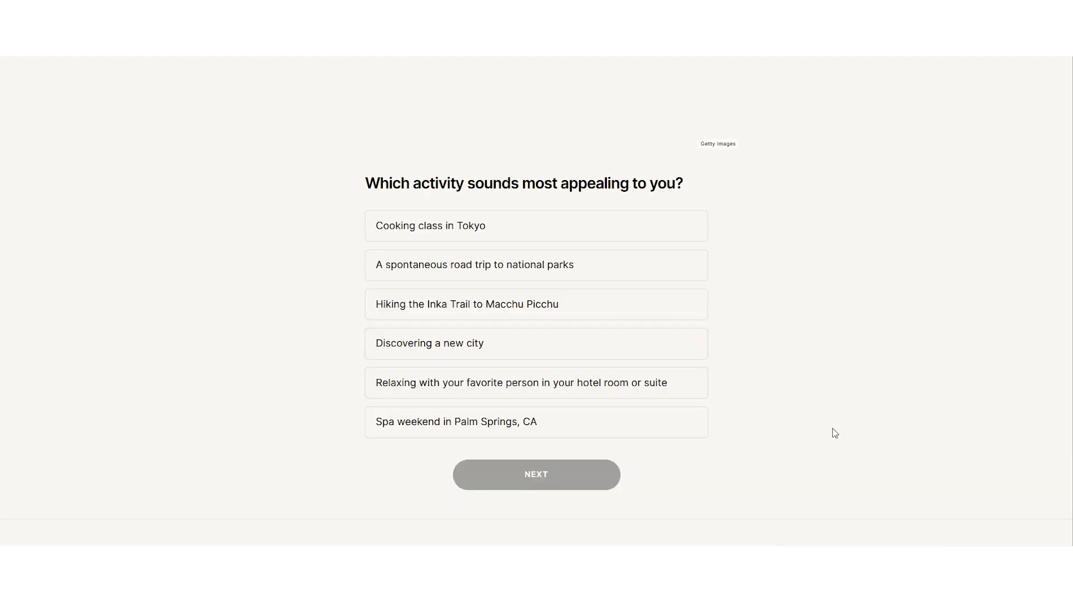
left_click(604, 313)
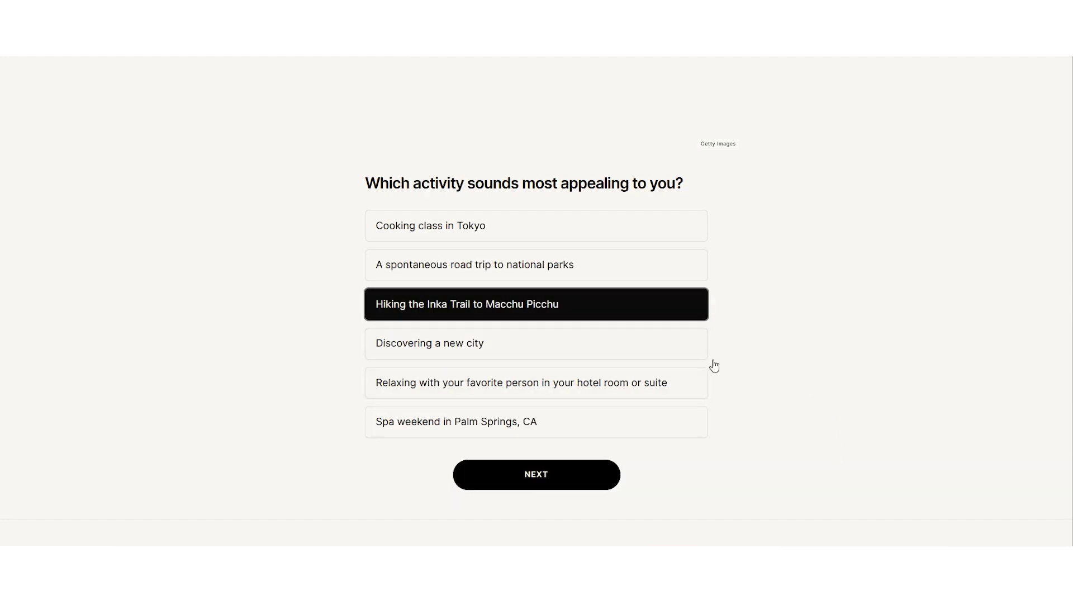
left_click(587, 479)
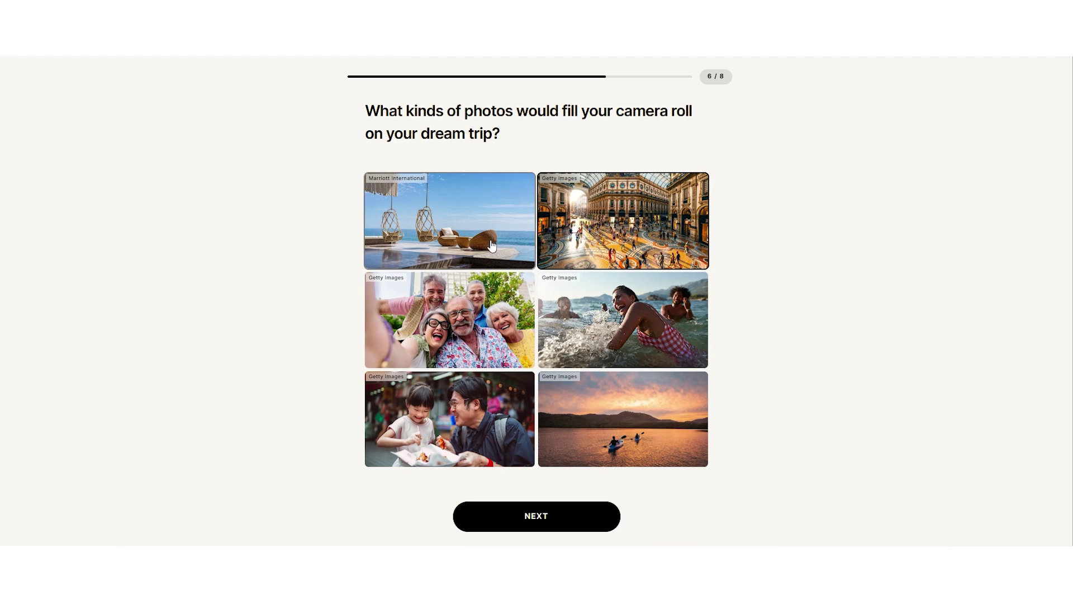
Step: Submit the camera roll answer and finish the remaining questions, choosing "I wanted to take longer, more relaxing trips" for this year's travel
left_click(546, 516)
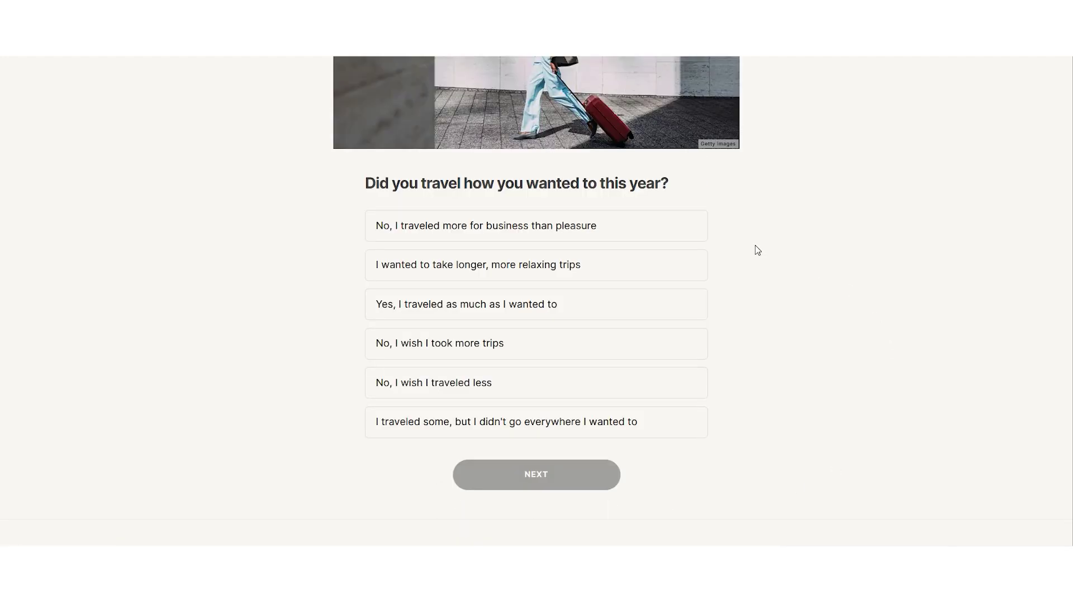
left_click(553, 266)
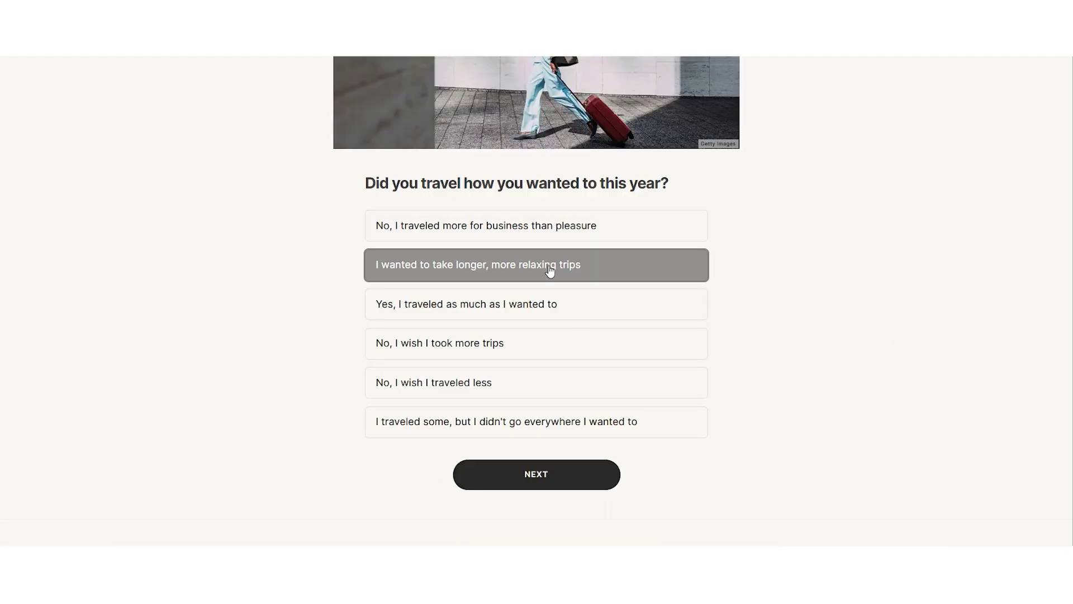
left_click(584, 480)
left_click(651, 299)
left_click(595, 499)
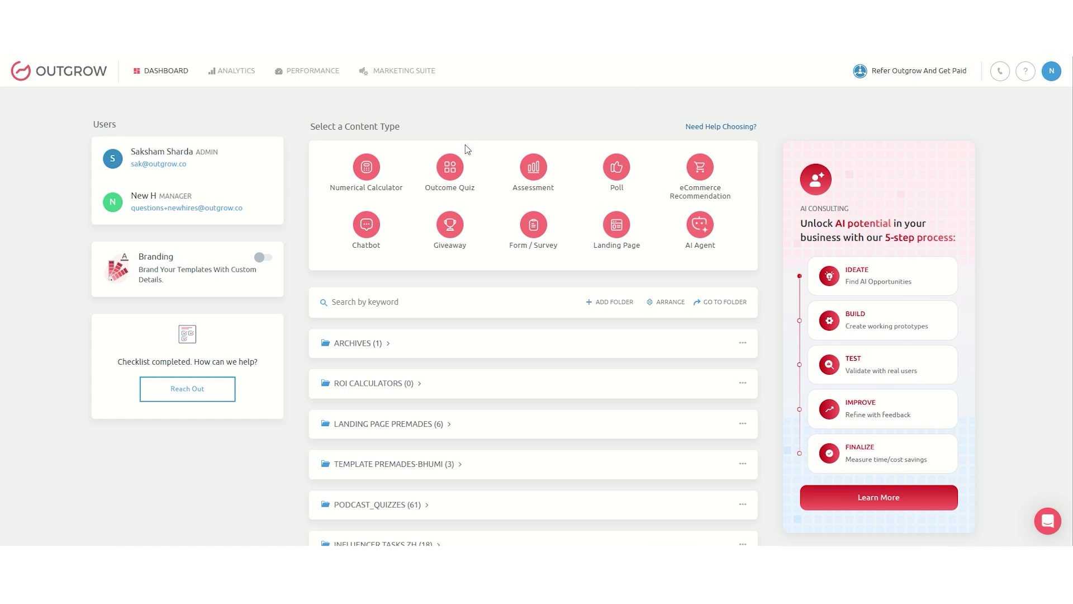
Step: Start a new Outcome Quiz in Outgrow, looking through the premade templates and opening the Start with AI option
left_click(450, 167)
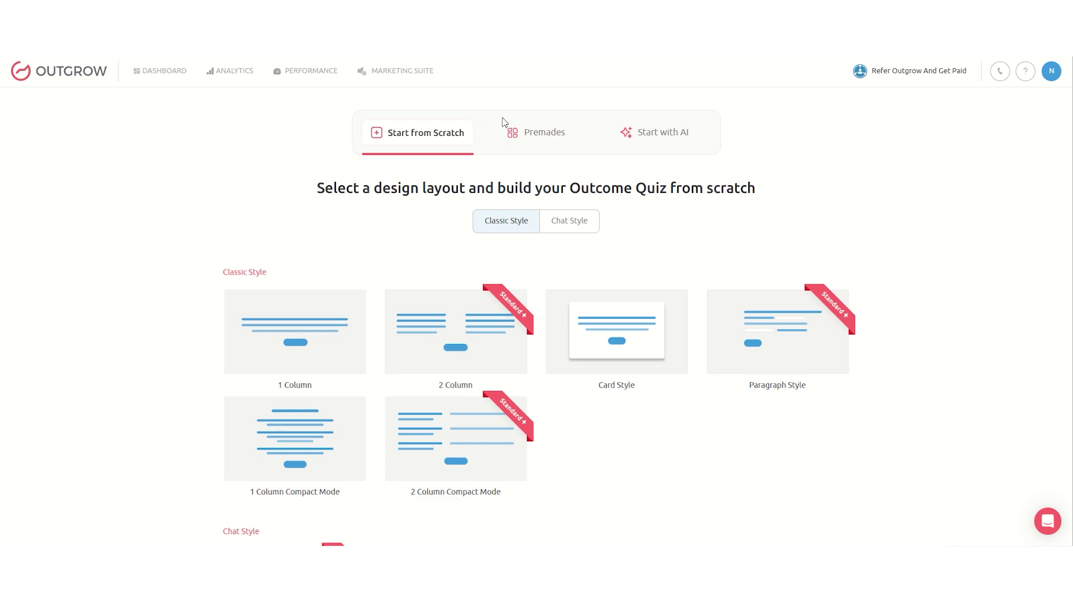
left_click(530, 136)
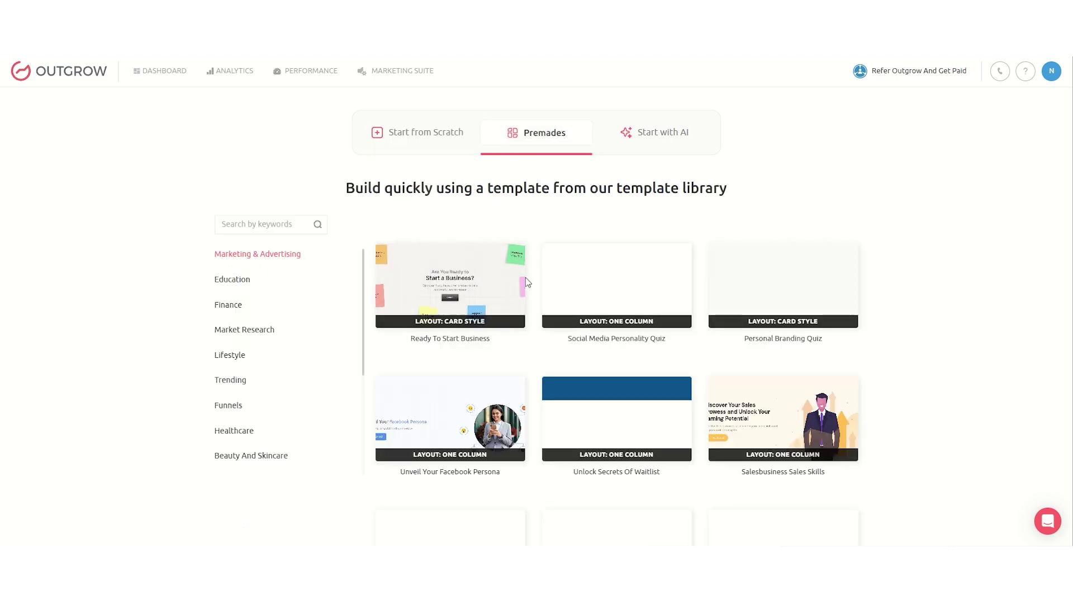
scroll(726, 385, "down", 4)
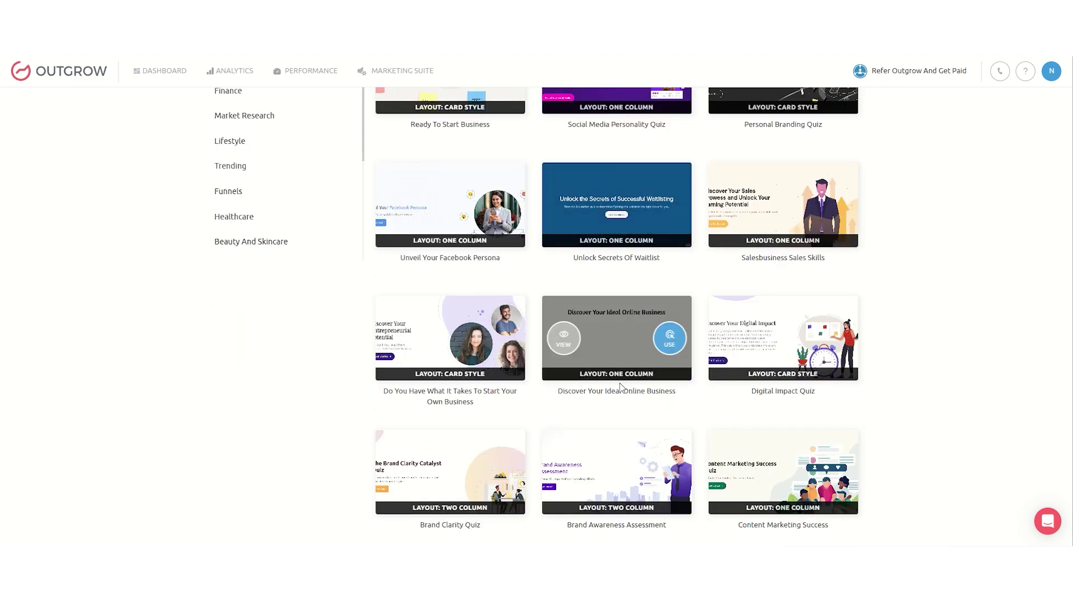
scroll(620, 386, "up", 4)
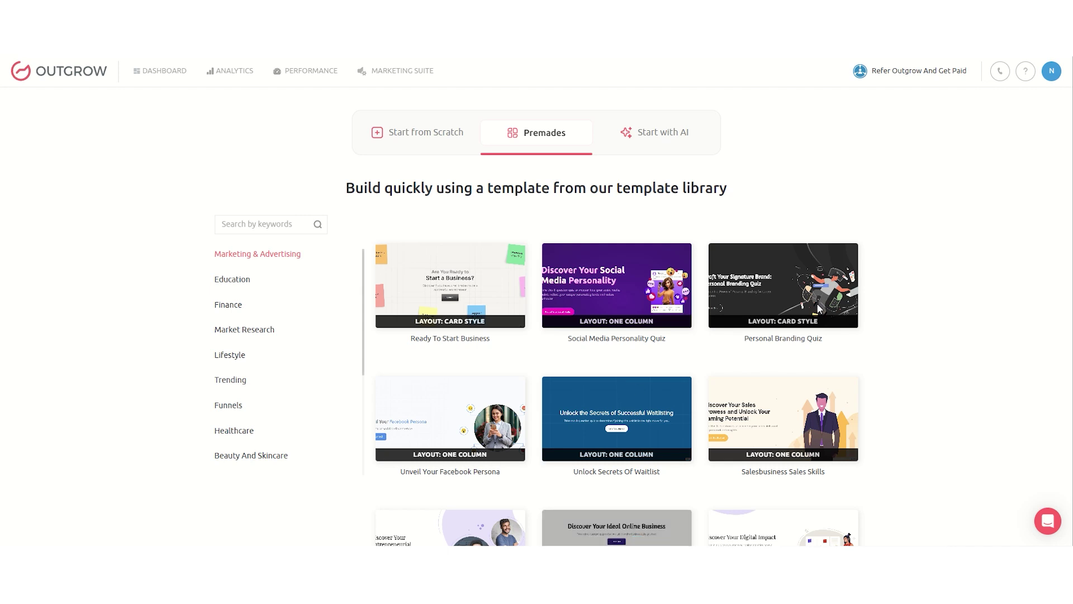
left_click(647, 146)
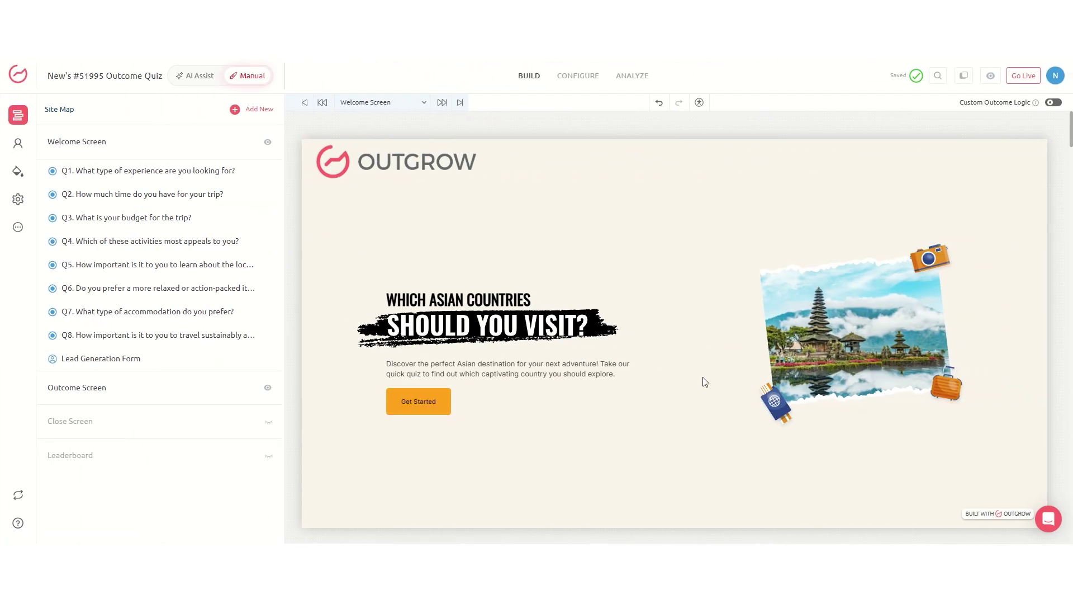
Step: Try a video background in the welcome screen's design settings and restore the image background
left_click(706, 381)
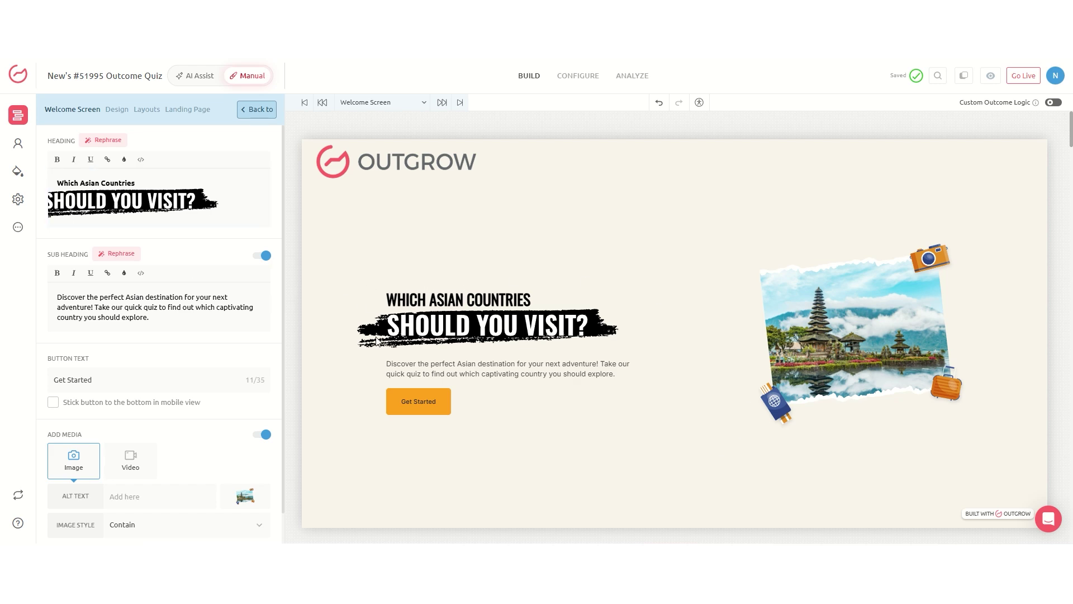
left_click(116, 109)
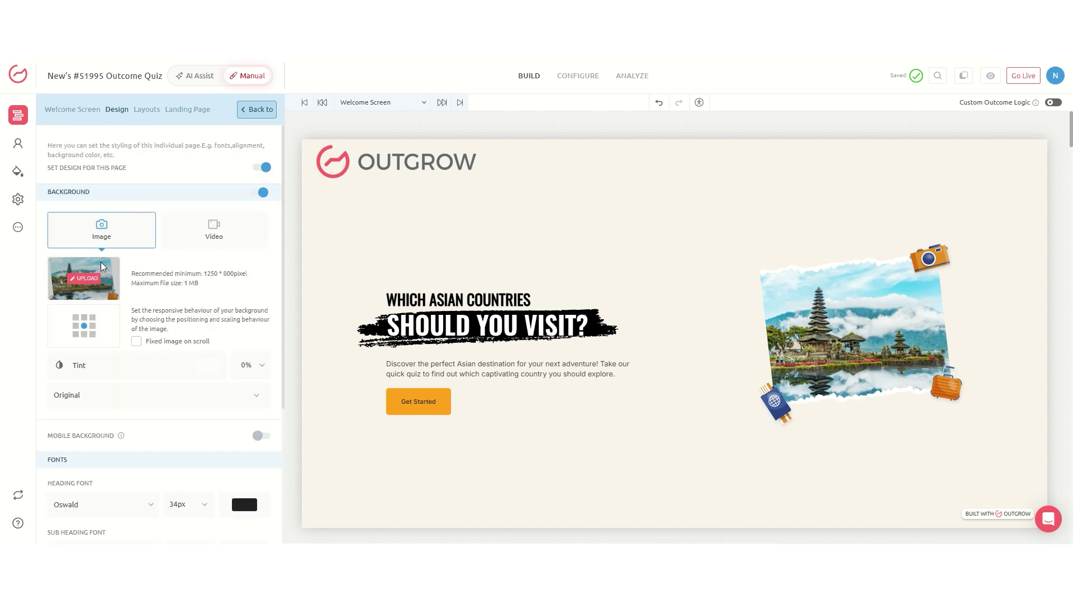
left_click(210, 236)
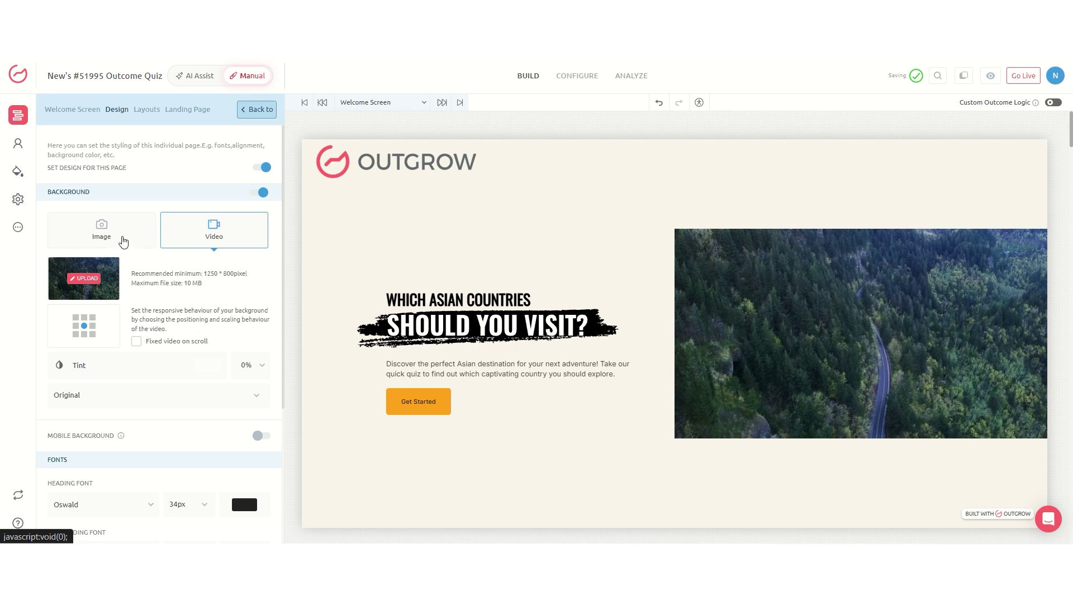
left_click(123, 241)
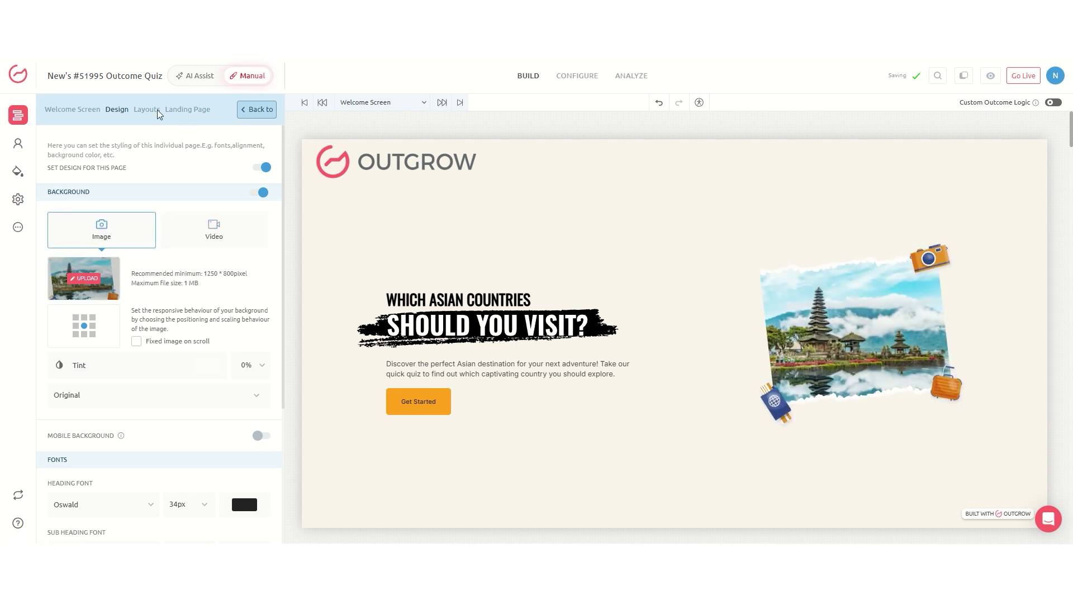
left_click(77, 109)
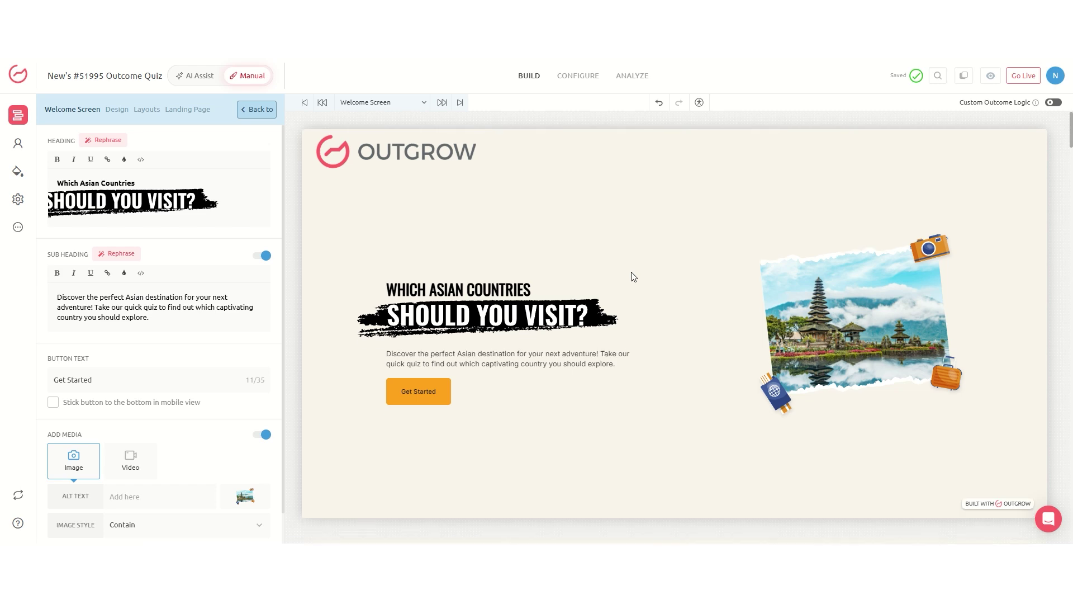
Step: Open the settings of question 1, "What type of experience are you looking for?", and its question text for editing
scroll(631, 276, "down", 5)
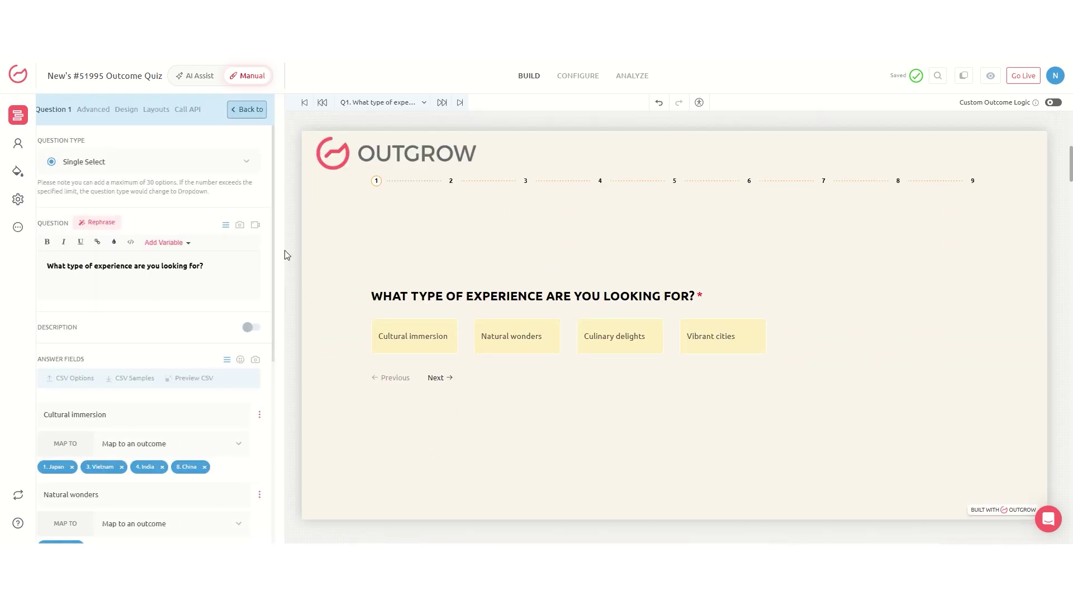
left_click(103, 272)
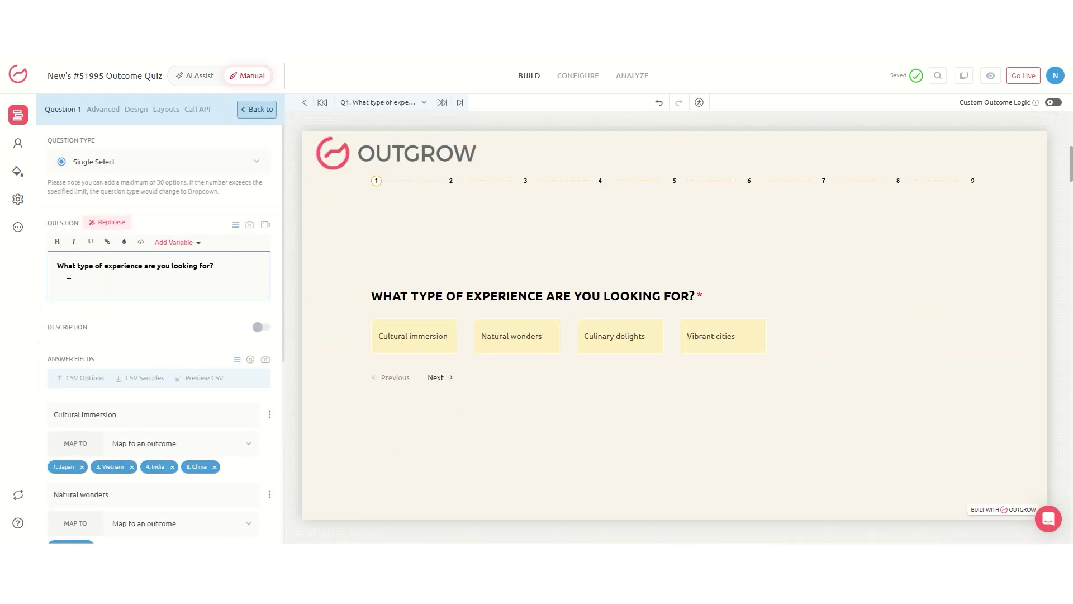
left_click(415, 326)
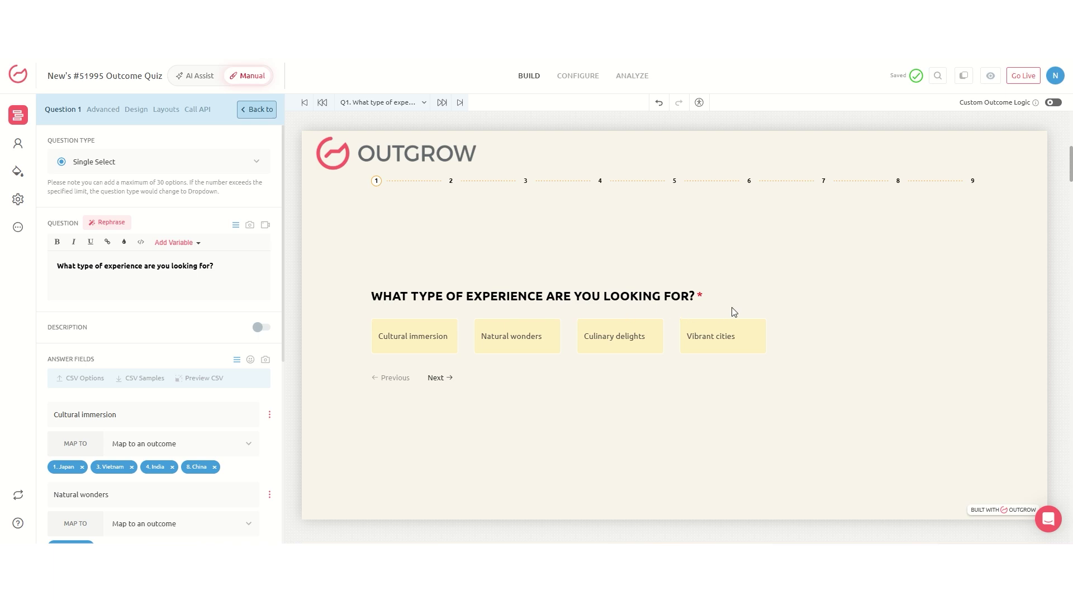
Step: Examine the remaining quiz questions, the lead generation form and the country results on the outcome screen
scroll(735, 308, "down", 5)
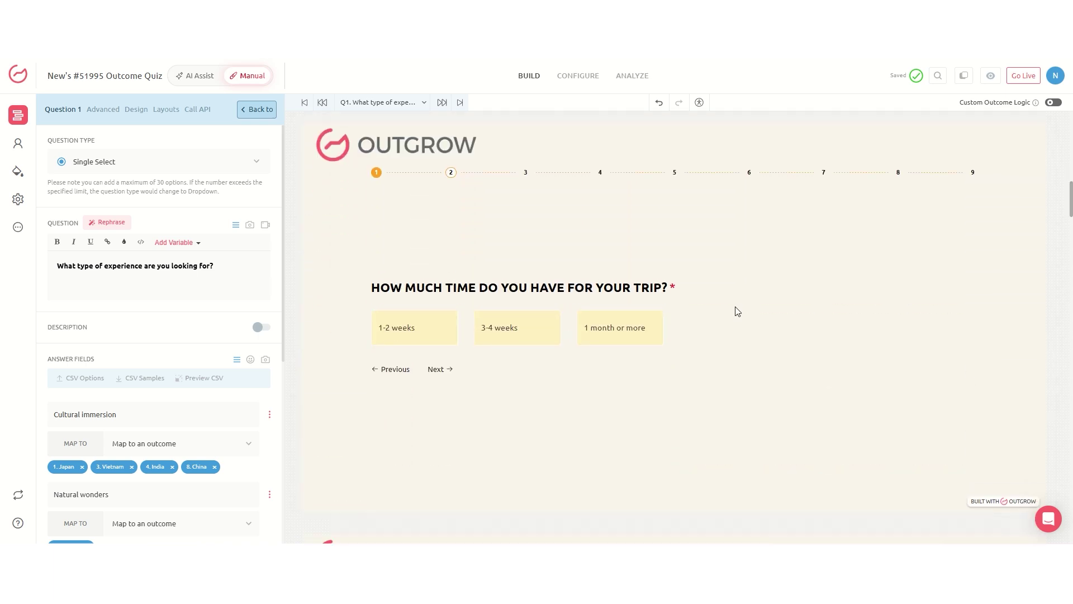
scroll(694, 294, "down", 5)
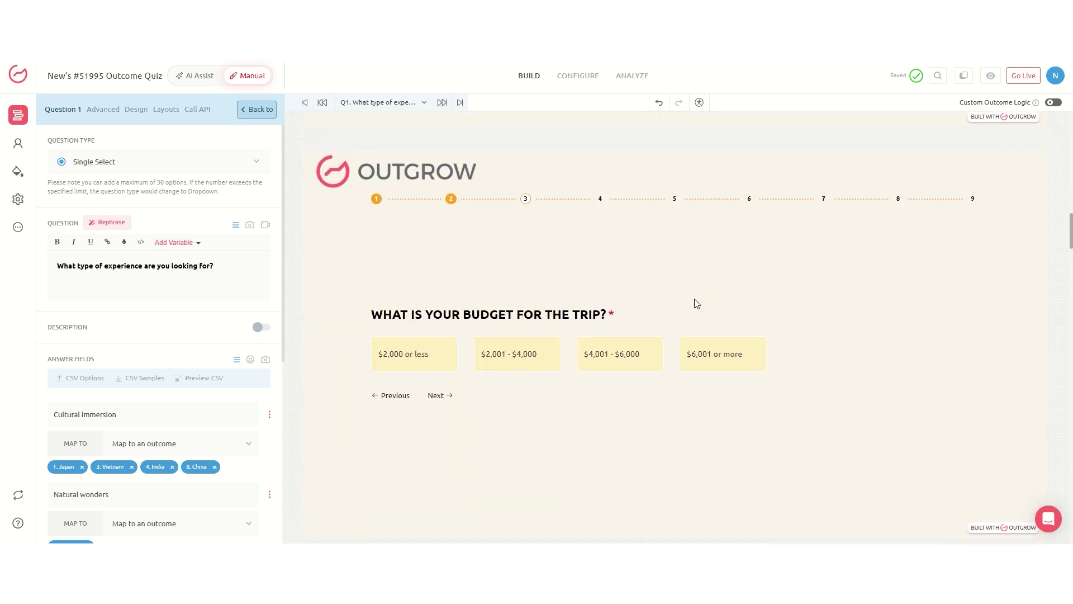
scroll(723, 292, "down", 5)
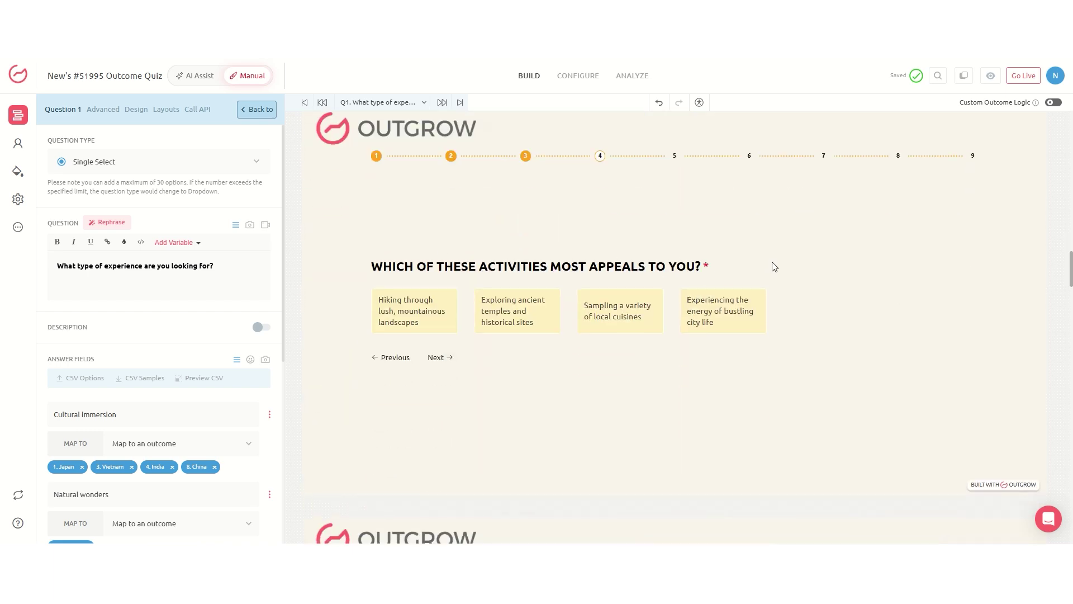
scroll(774, 266, "down", 8)
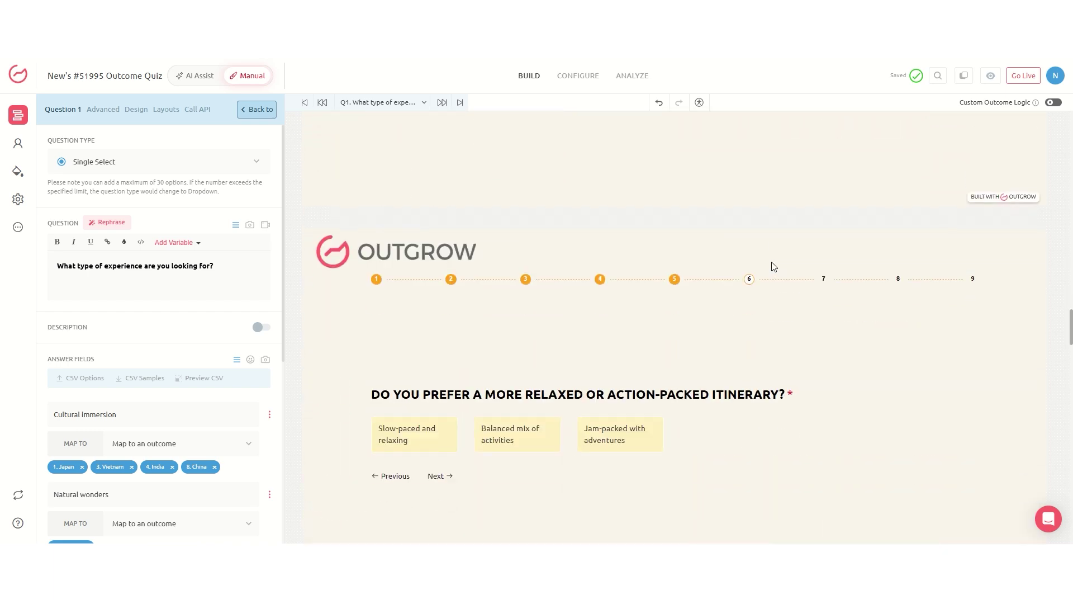
scroll(774, 266, "down", 8)
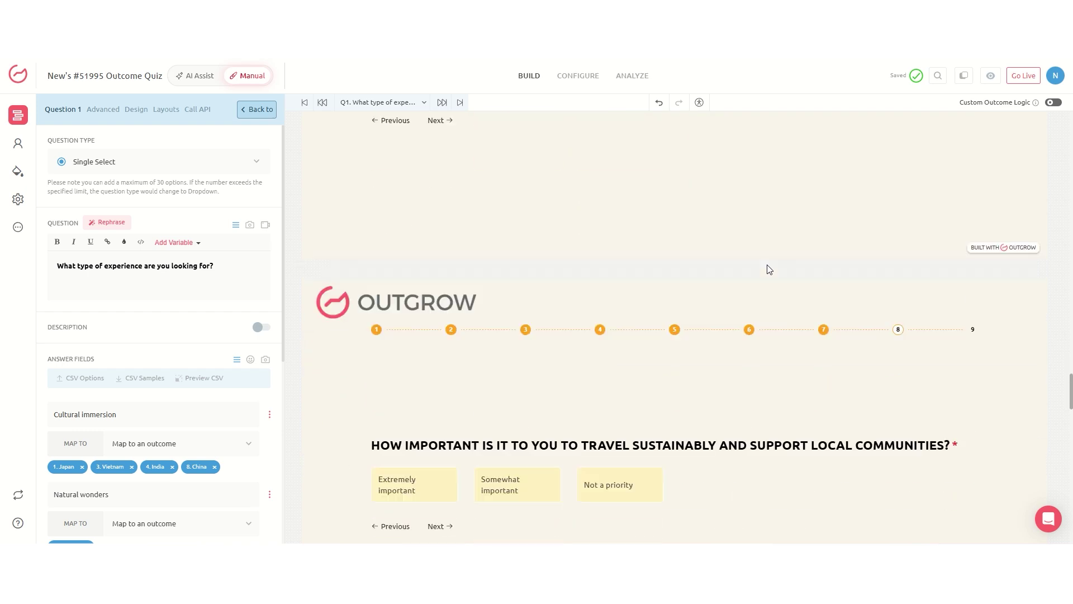
scroll(769, 270, "down", 10)
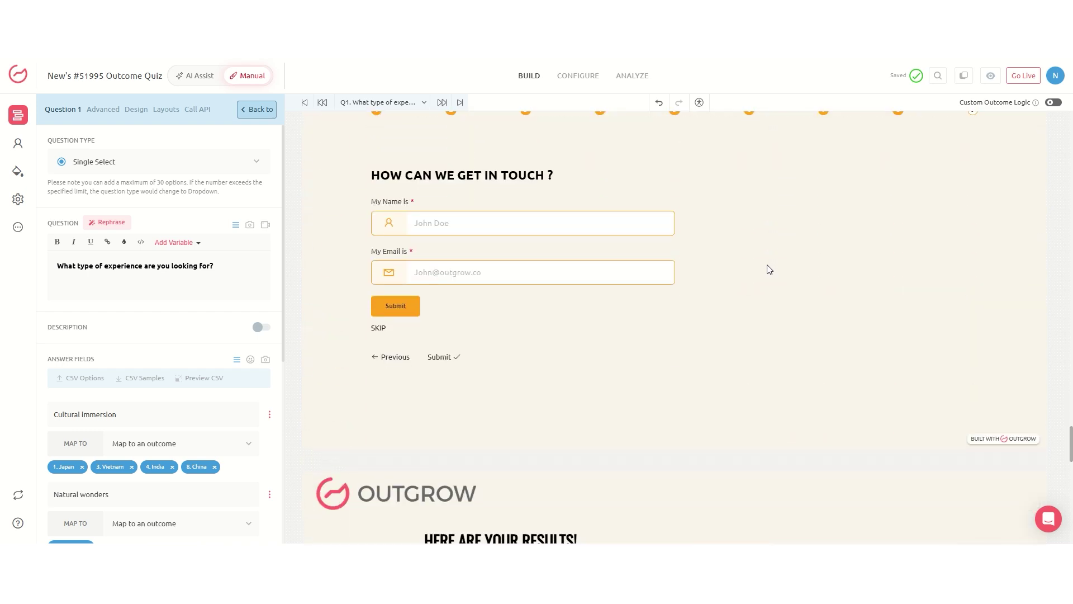
scroll(769, 269, "down", 5)
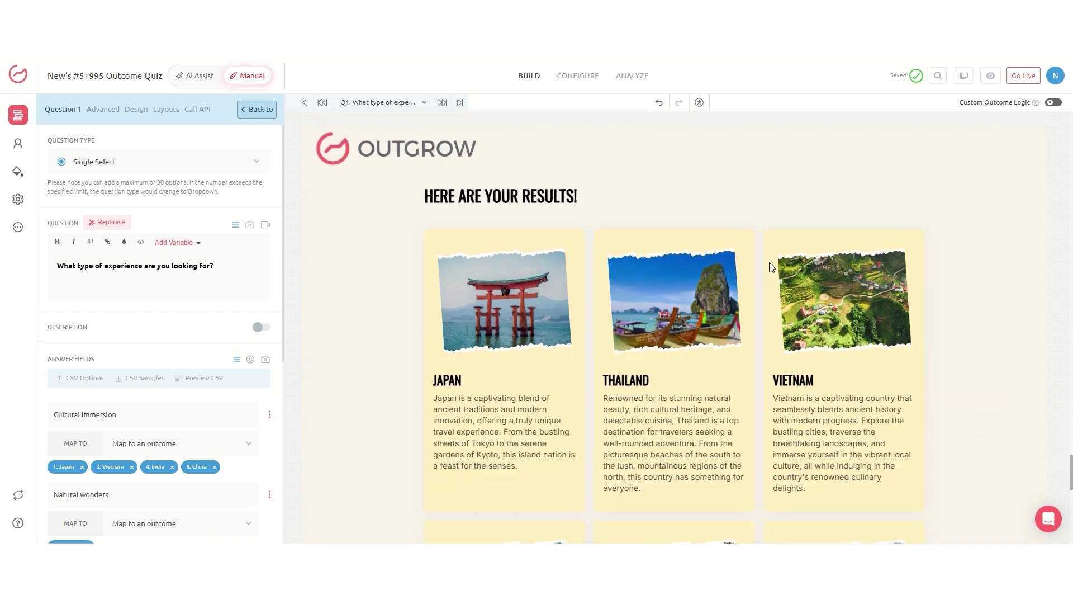
scroll(404, 317, "down", 5)
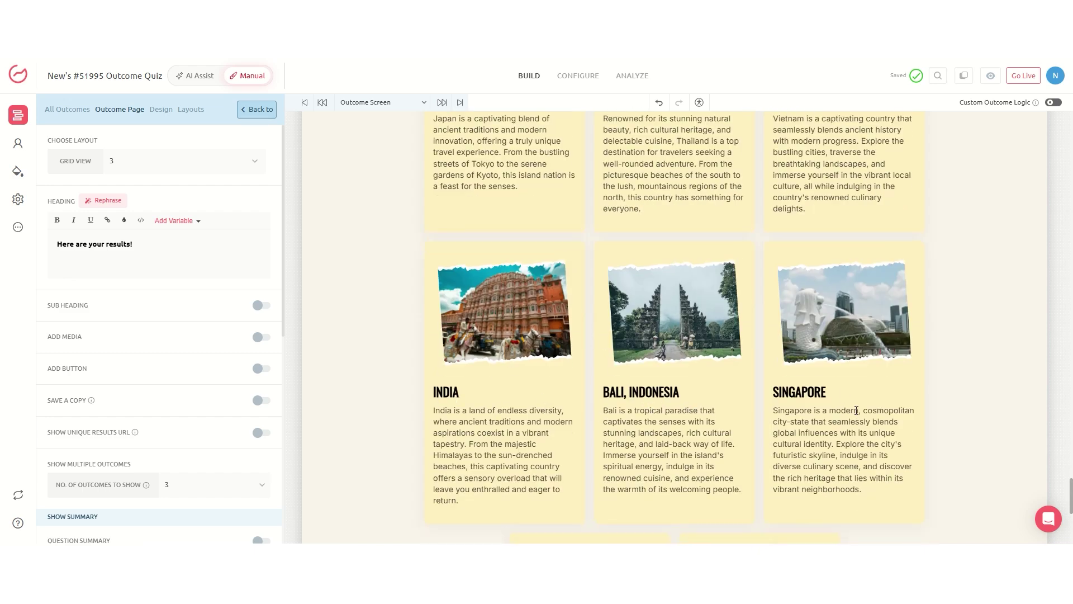
Step: Map question 8's "Extremely important" answer to the Thailand and India outcomes
scroll(833, 405, "down", 4)
scroll(817, 387, "down", 3)
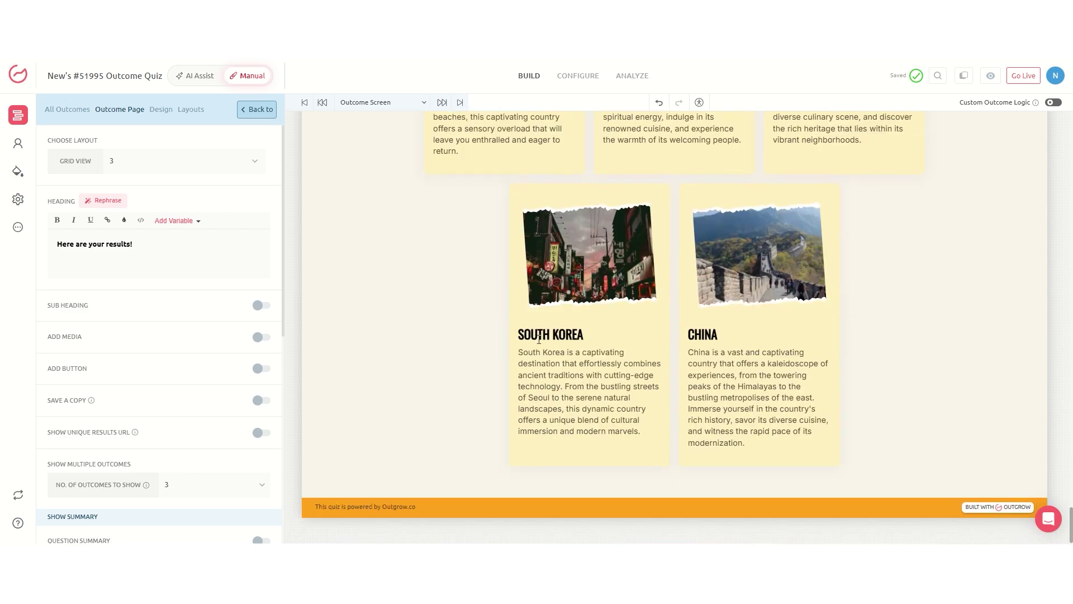
scroll(983, 343, "up", 10)
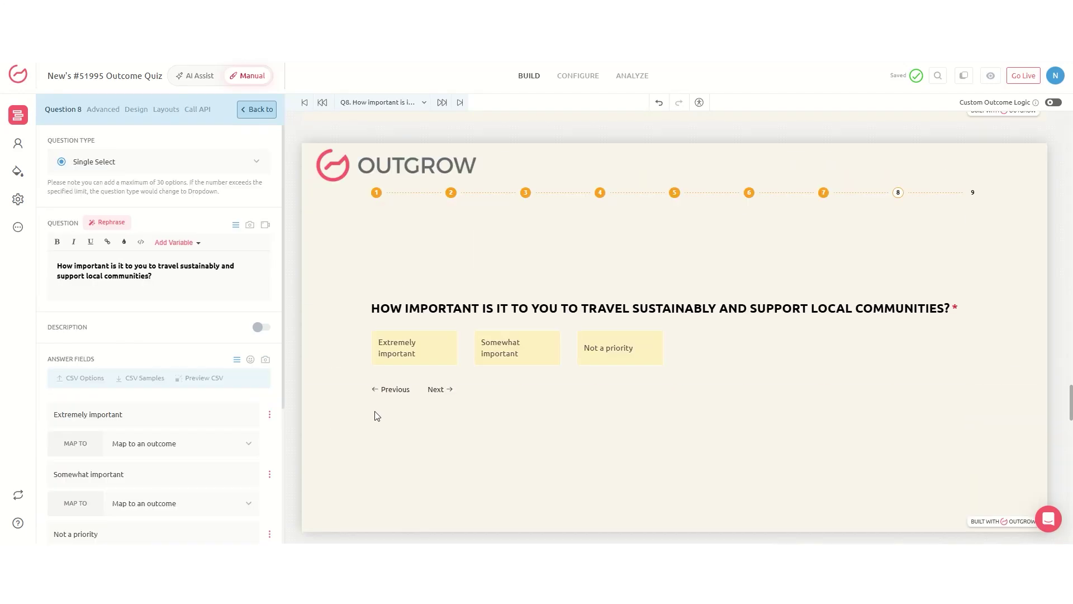
scroll(157, 358, "down", 4)
left_click(184, 259)
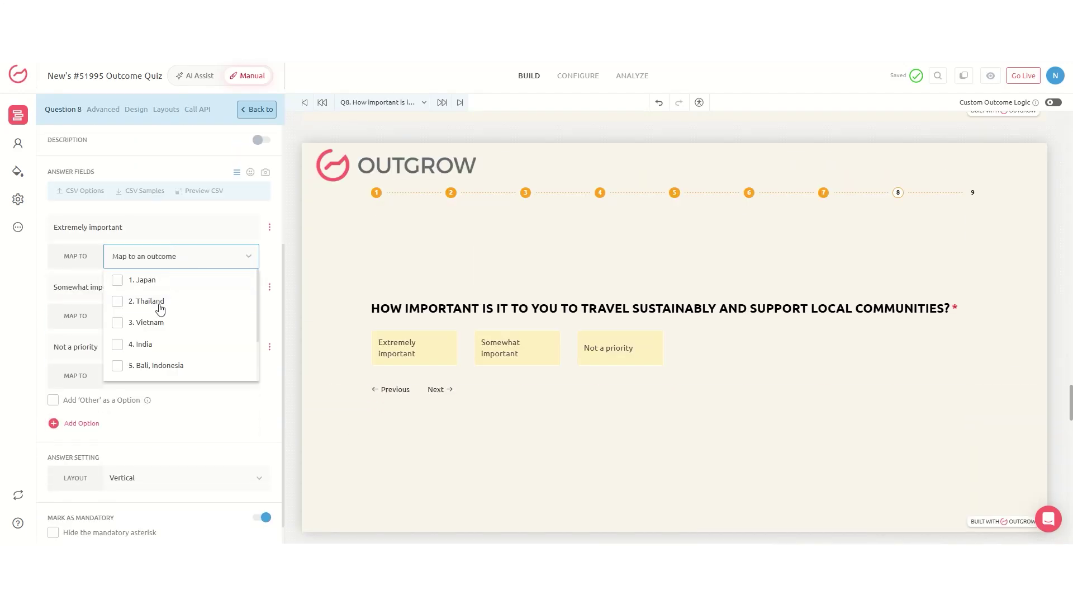
left_click(163, 310)
left_click(150, 345)
left_click(190, 443)
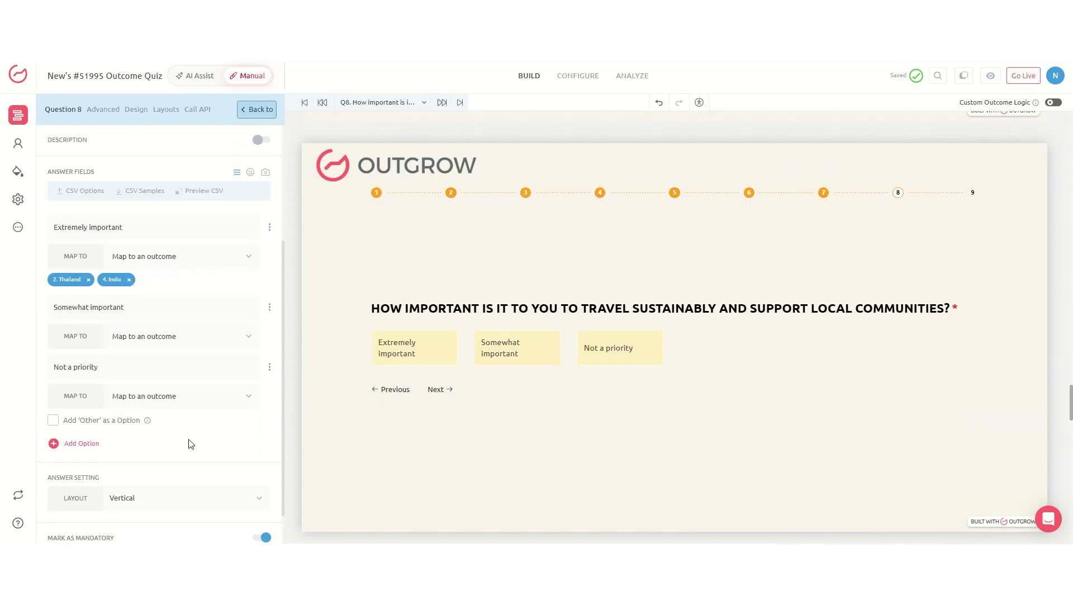
Step: Map question 8's "Somewhat important" answer to the Japan and Bali, Indonesia outcomes
left_click(180, 347)
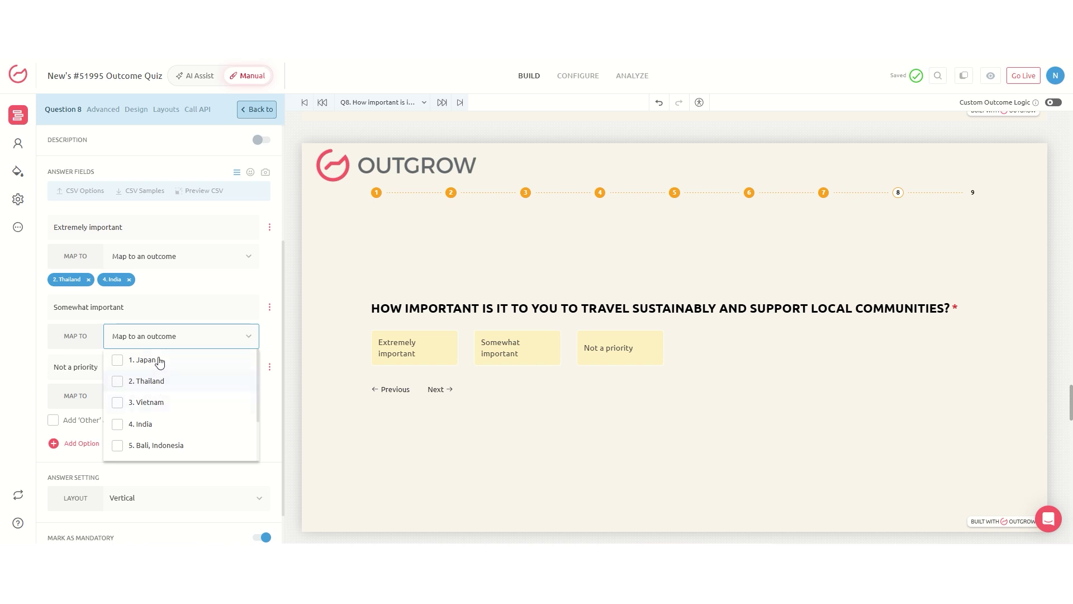
left_click(159, 360)
left_click(156, 446)
left_click(273, 447)
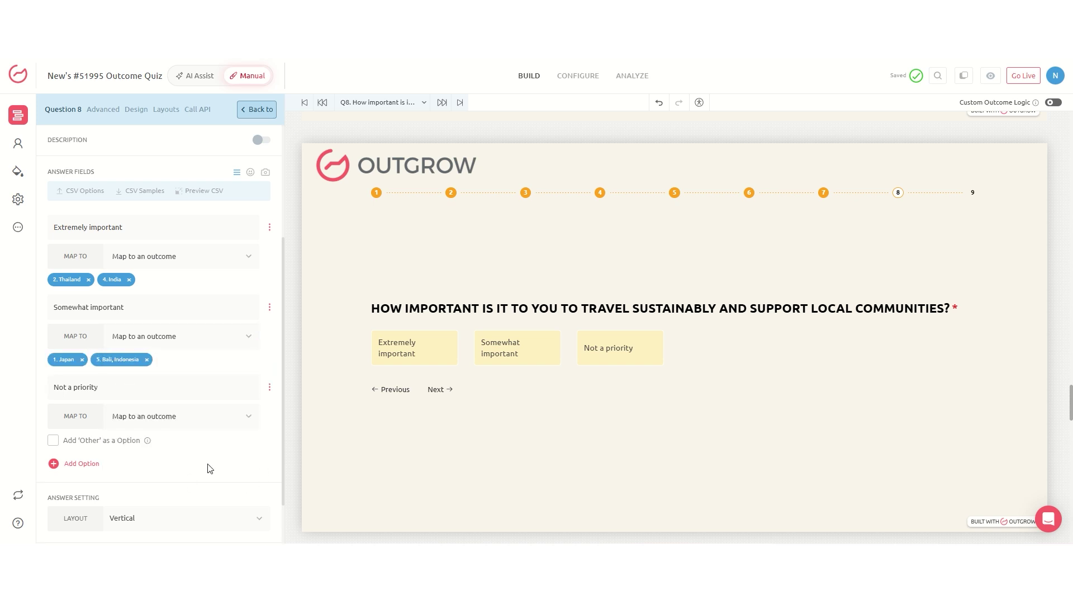
Step: Map question 8's "Not a priority" answer to the India outcome
left_click(195, 420)
scroll(179, 446, "down", 1)
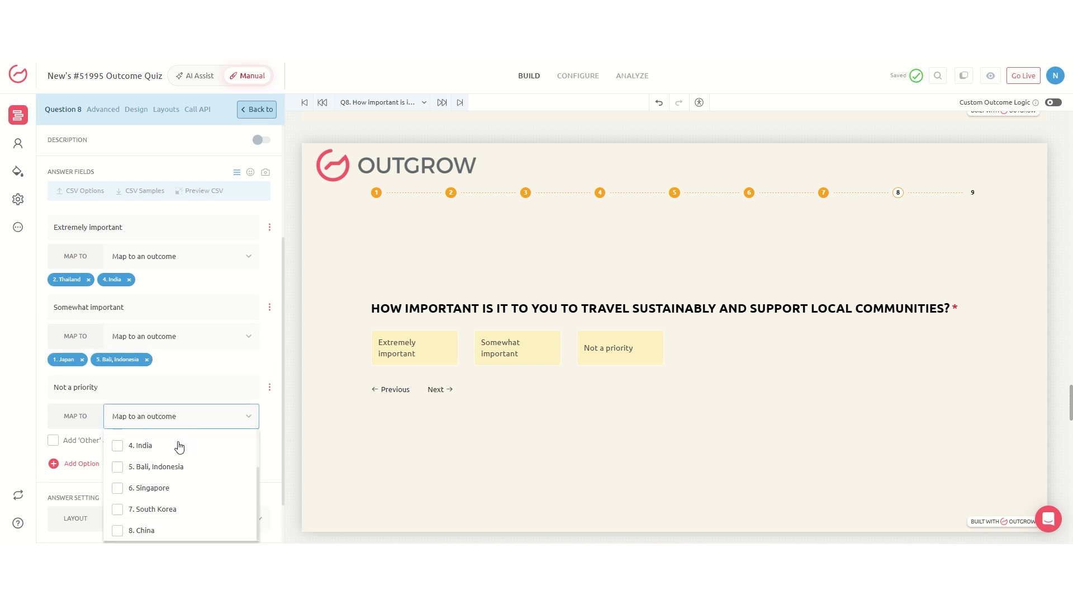
left_click(173, 450)
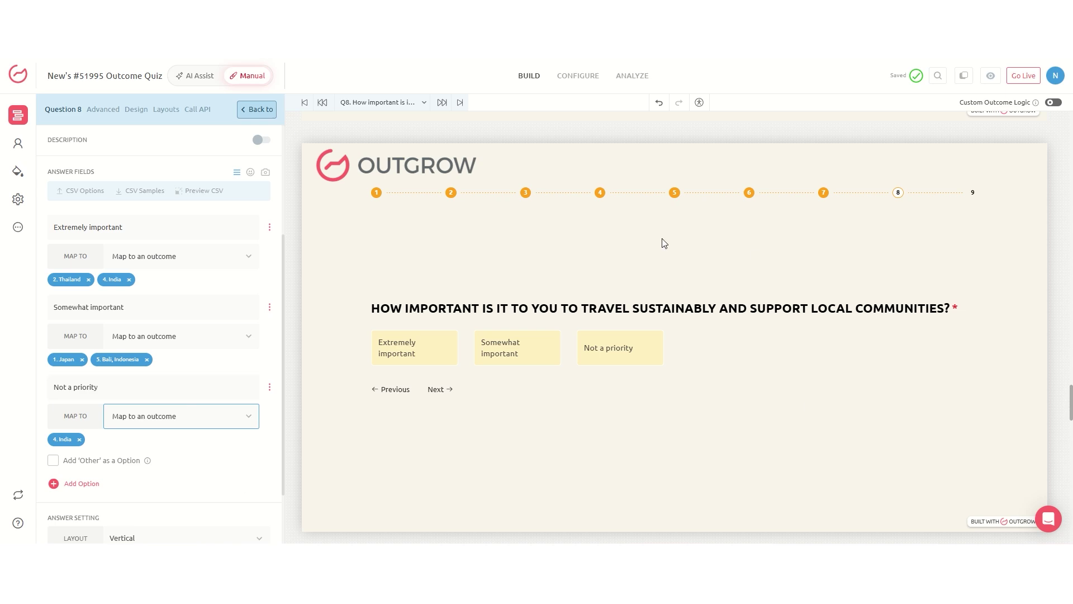
Step: Examine the quiz's overall design settings for logo, colors, background, fonts, button style and alignment
left_click(18, 172)
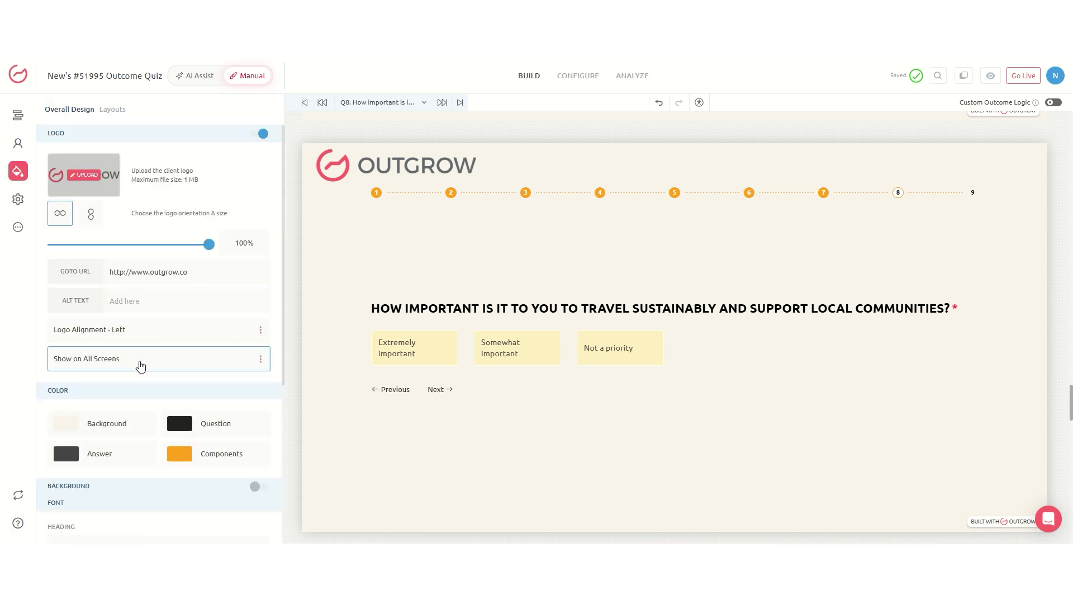
scroll(90, 301, "down", 3)
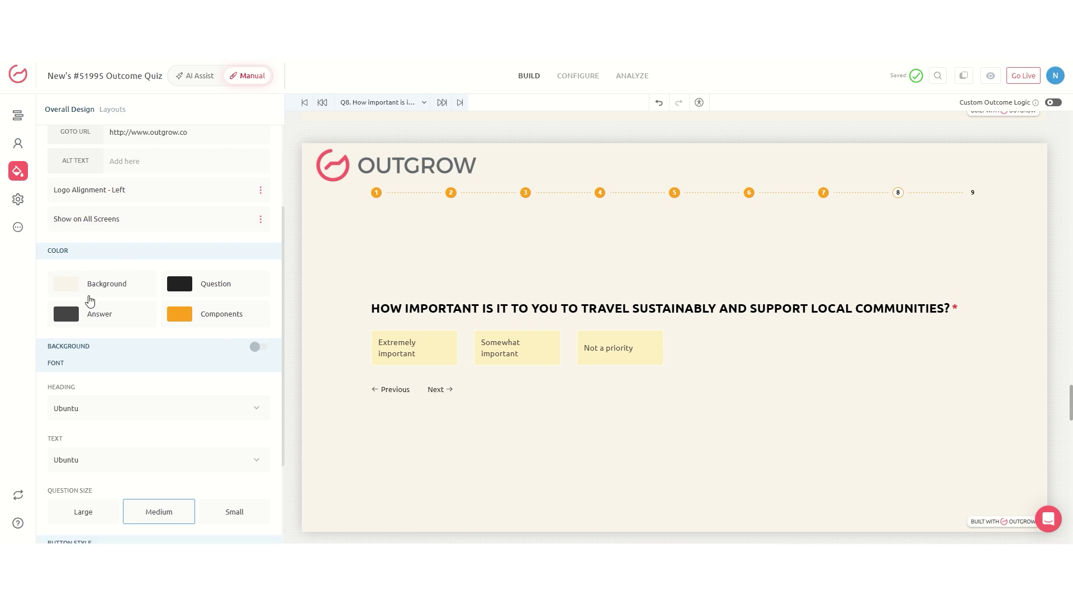
scroll(104, 404, "down", 4)
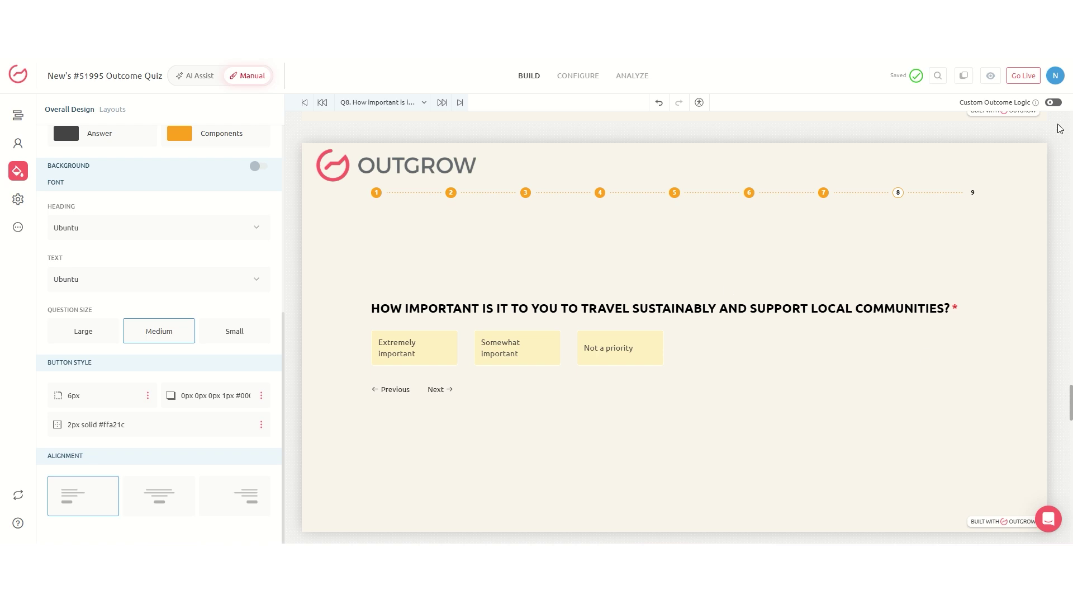
Step: Preview the quiz and answer its first six questions, choosing Culinary delights, 3-4 weeks, Somewhat important for local culture and Jam-packed with adventures for the itinerary
left_click(990, 77)
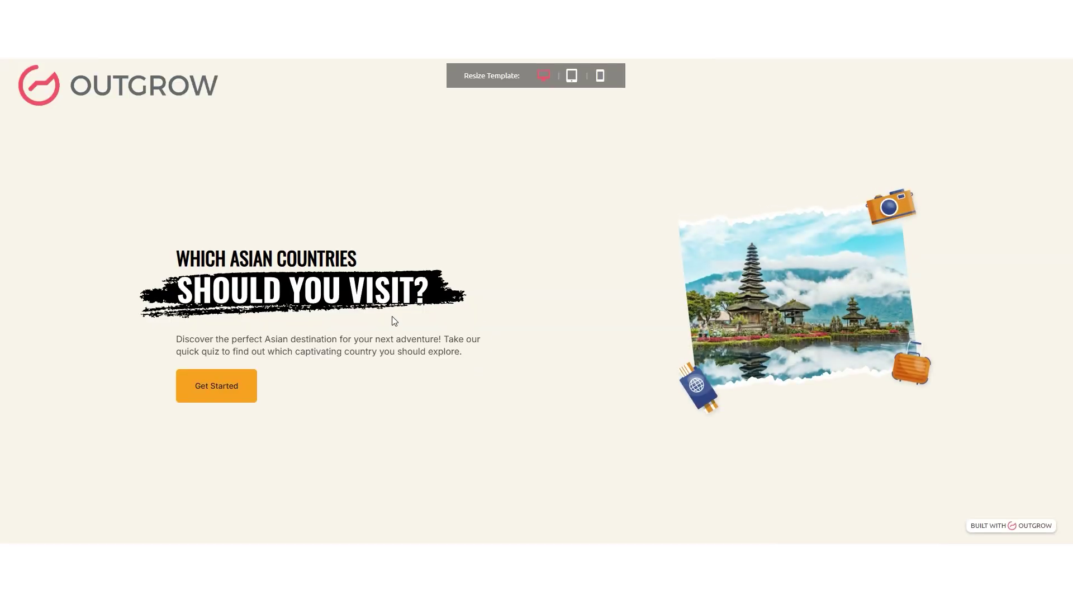
left_click(204, 384)
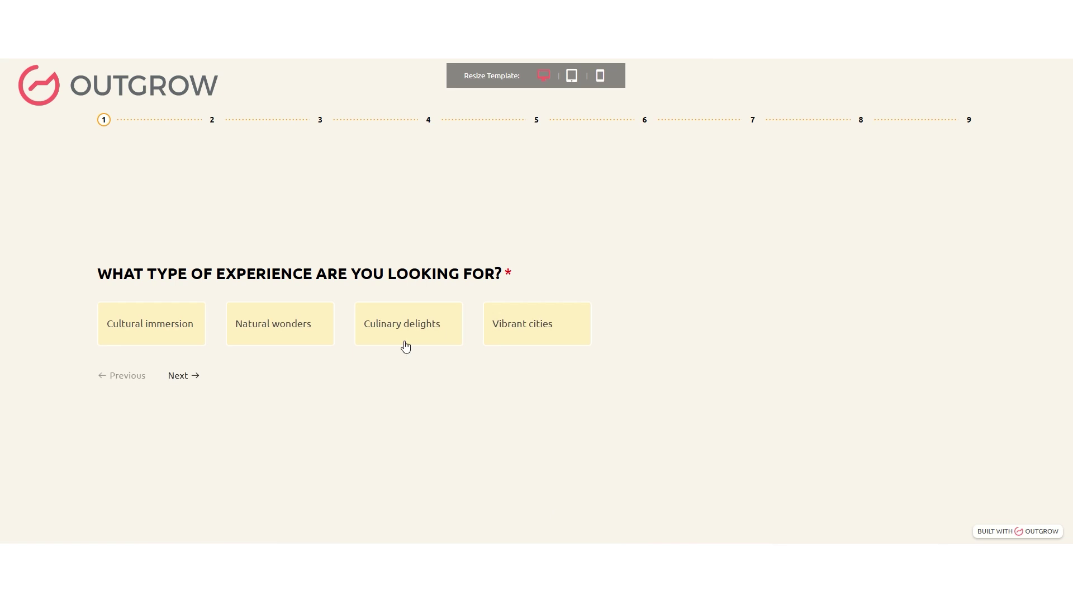
left_click(401, 335)
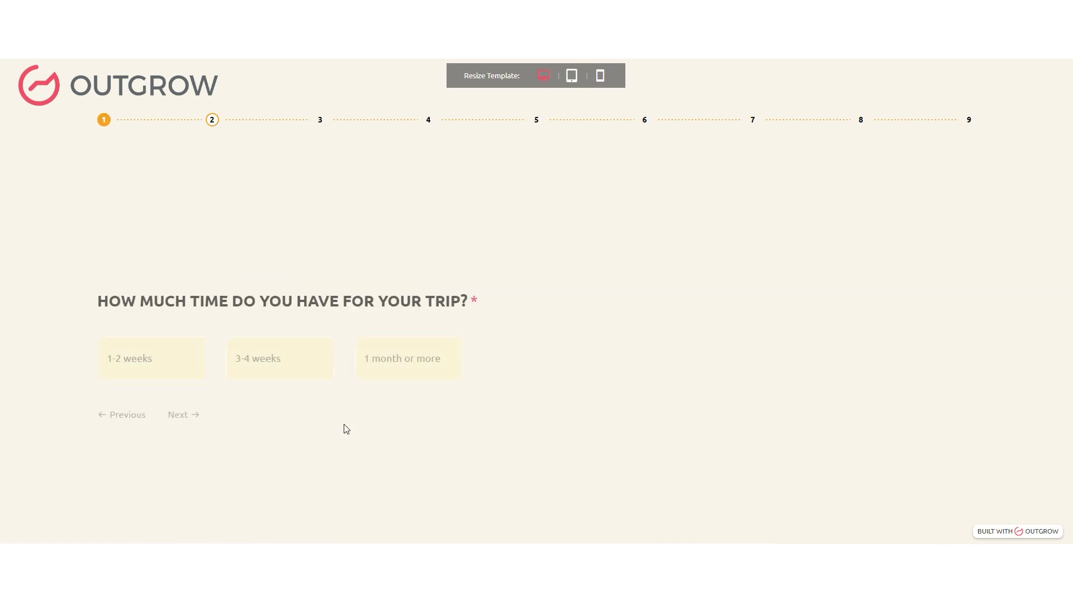
left_click(270, 333)
left_click(298, 332)
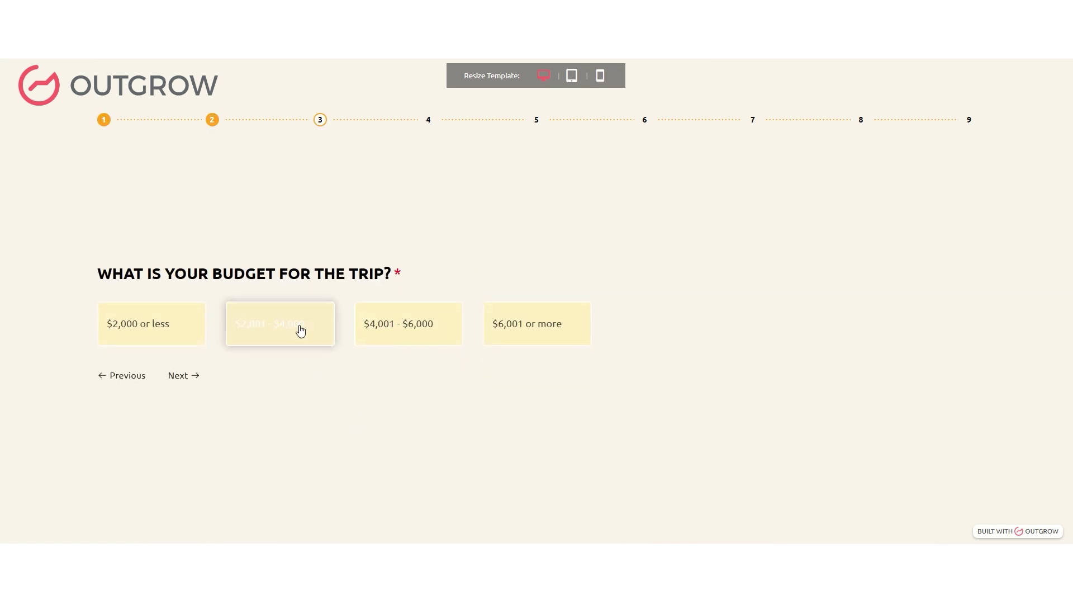
left_click(526, 336)
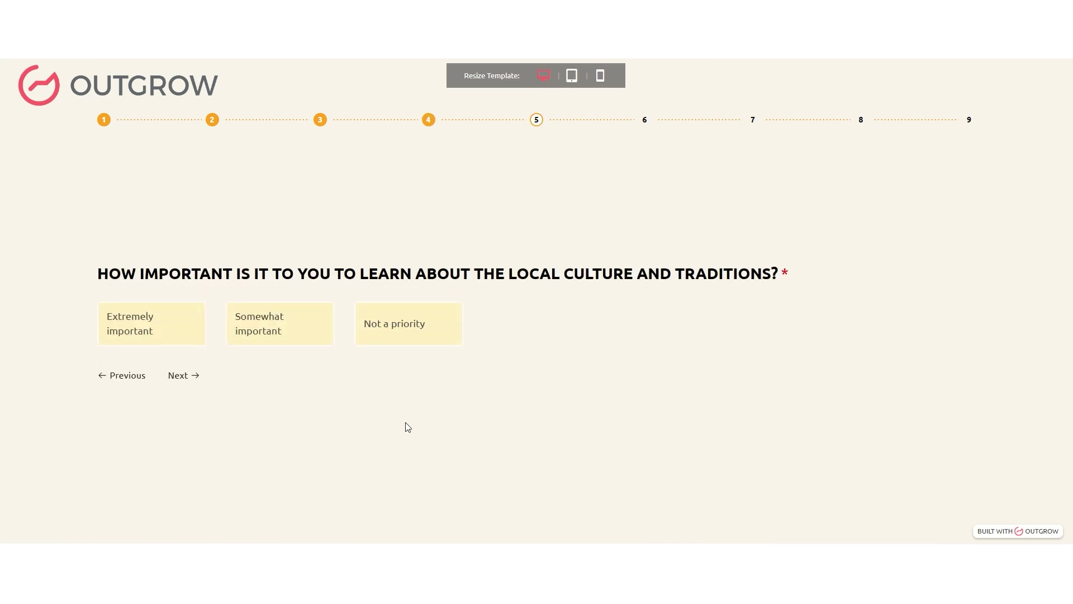
left_click(285, 328)
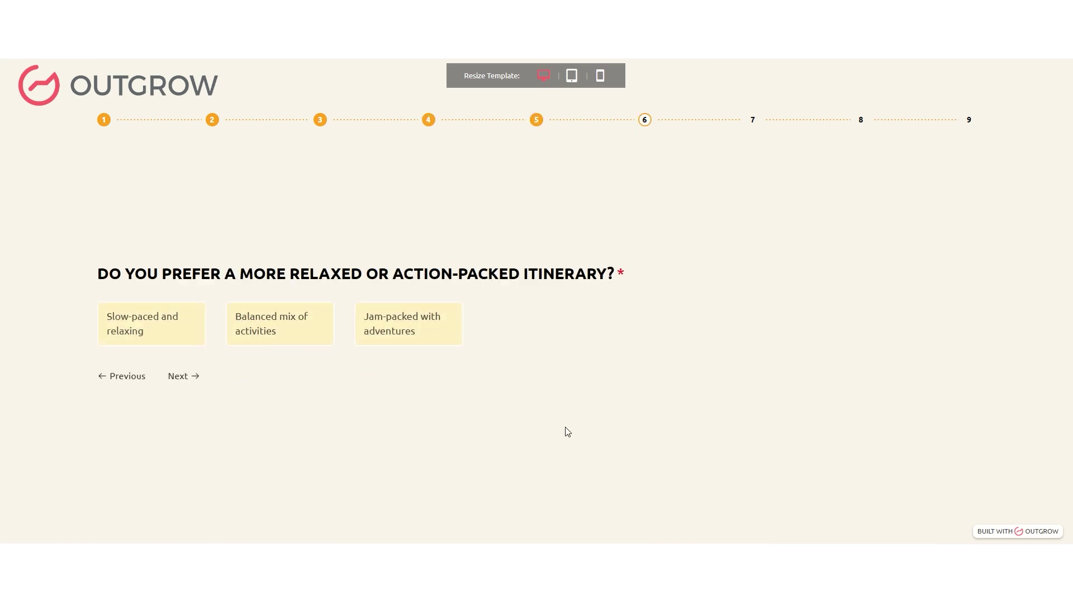
left_click(412, 330)
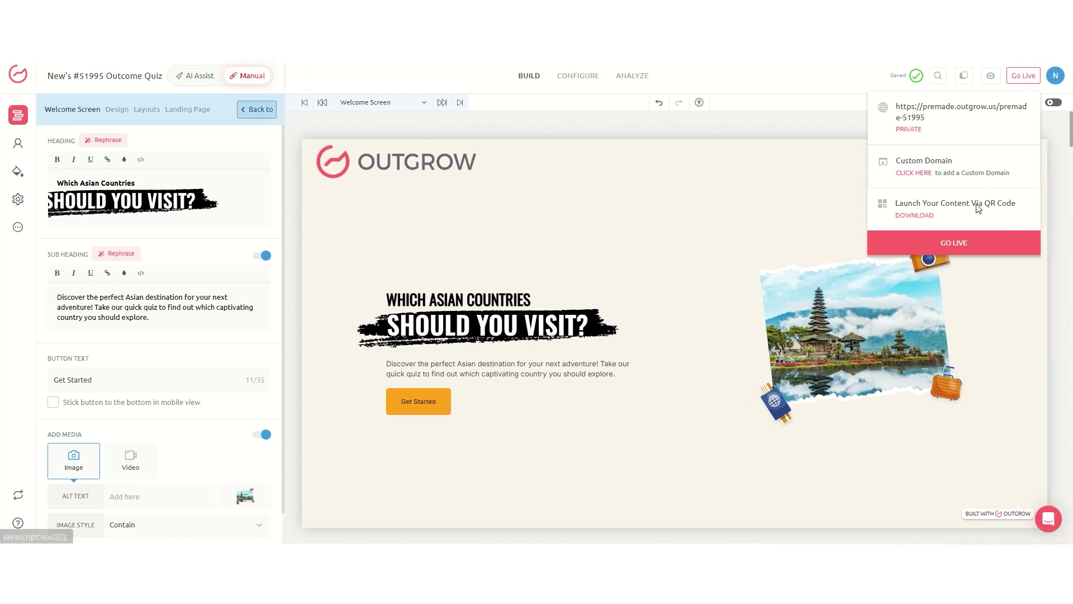
Step: Take the outcome quiz live and show its embed code
left_click(1013, 244)
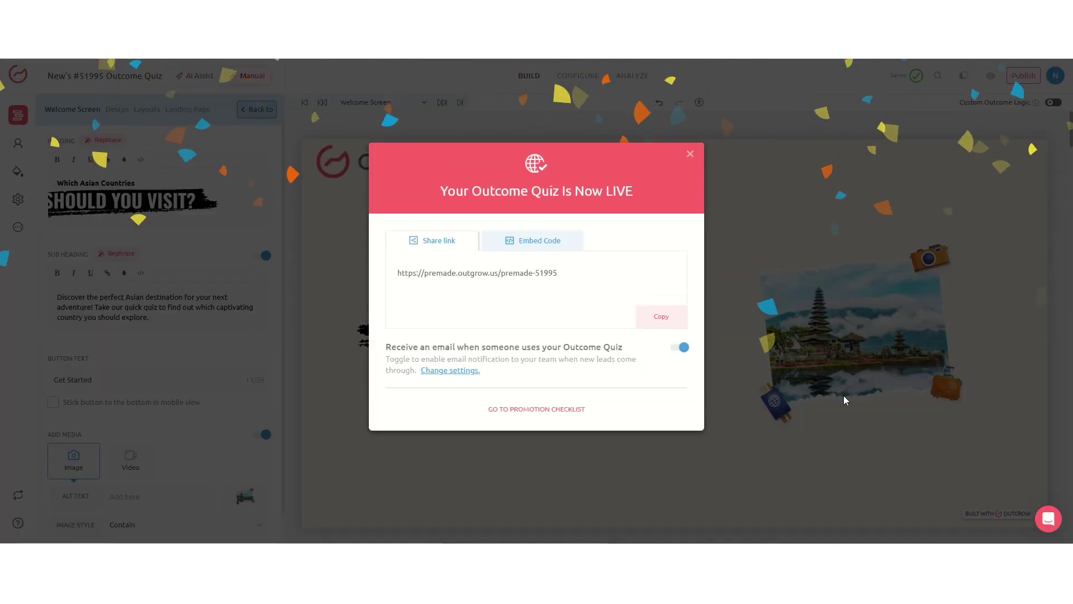
left_click(551, 244)
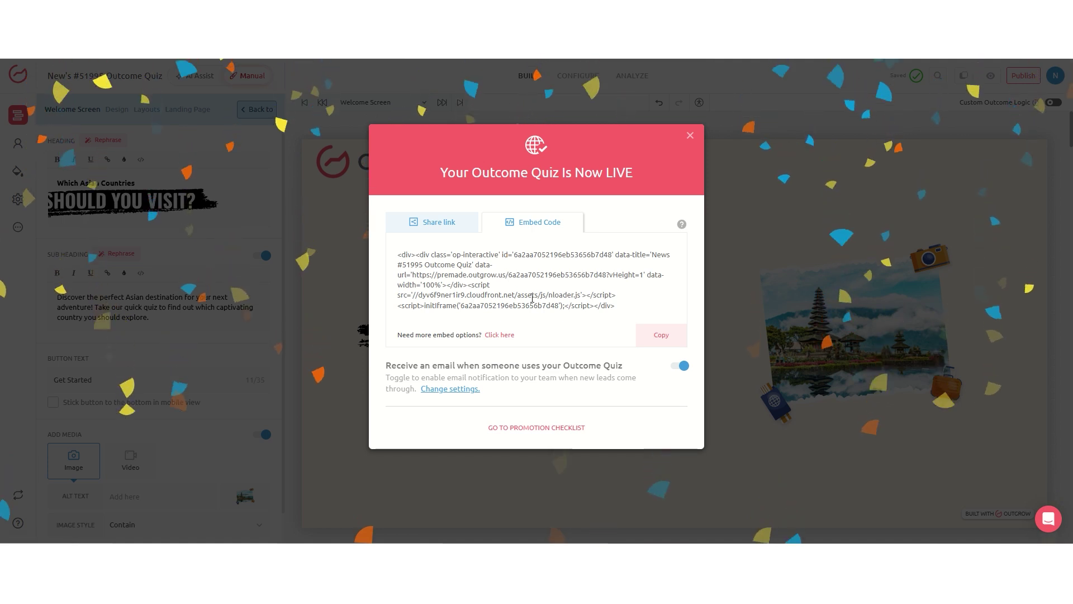